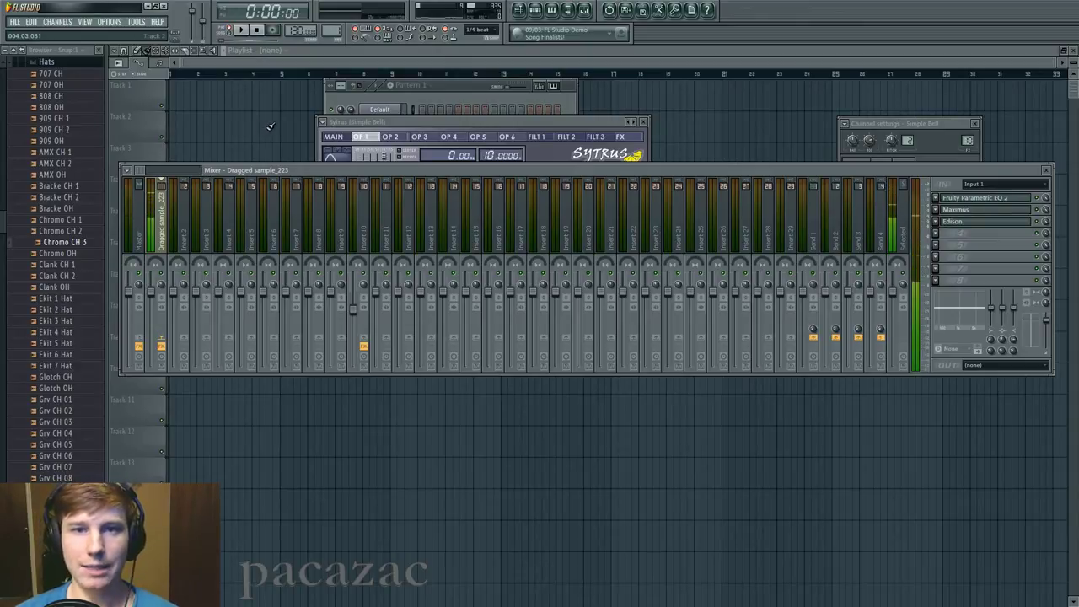
# Bring the Simple Bell Sytrus instrument to the front and play a melody on it to audition the bell sound
pyautogui.click(544, 124)
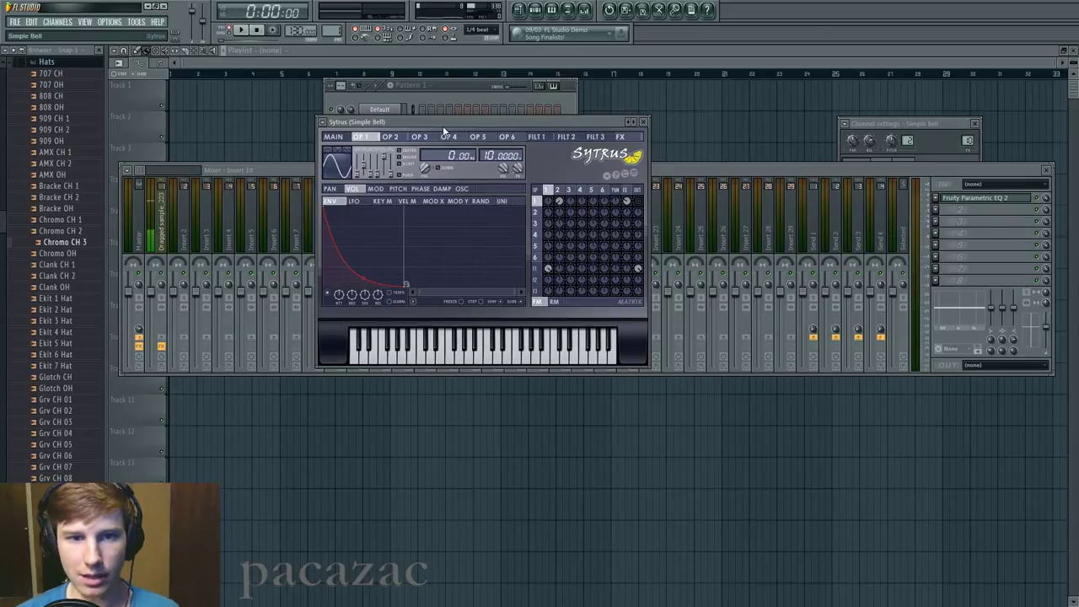
pyautogui.press('b')
pyautogui.press('m')
pyautogui.press(',')
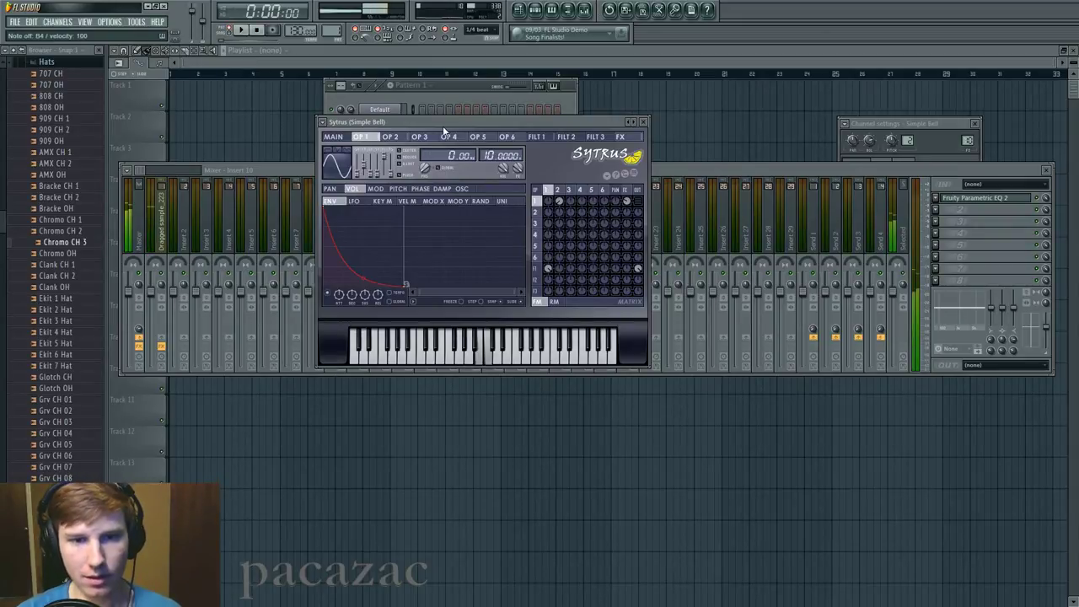
pyautogui.press('.')
pyautogui.press('v')
pyautogui.press('.')
pyautogui.press('b')
pyautogui.press('m')
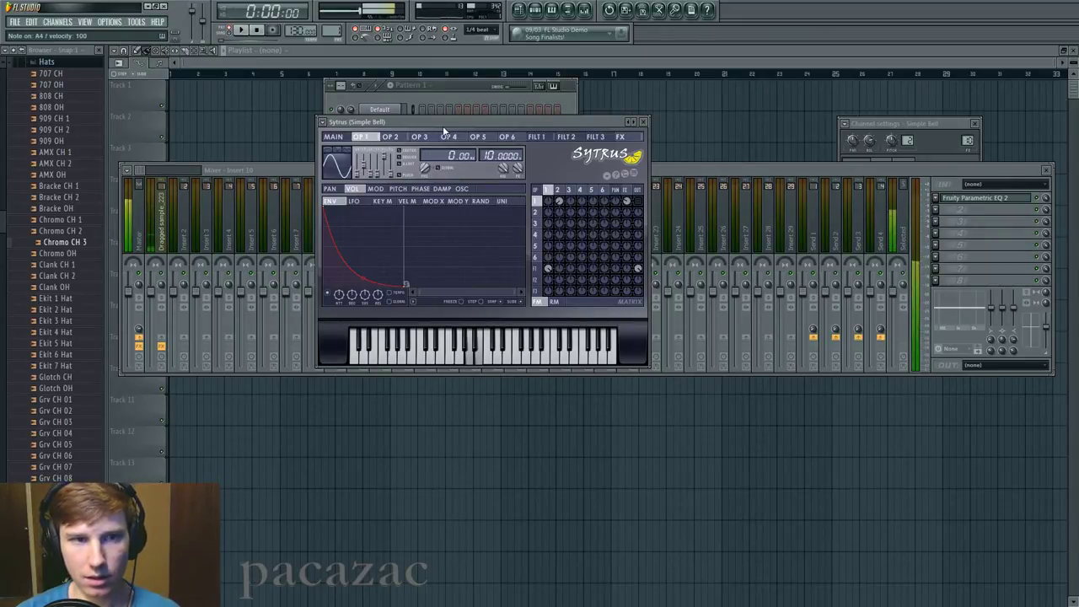
pyautogui.press('b')
pyautogui.press('v')
pyautogui.press('.')
pyautogui.press('b')
pyautogui.press('/')
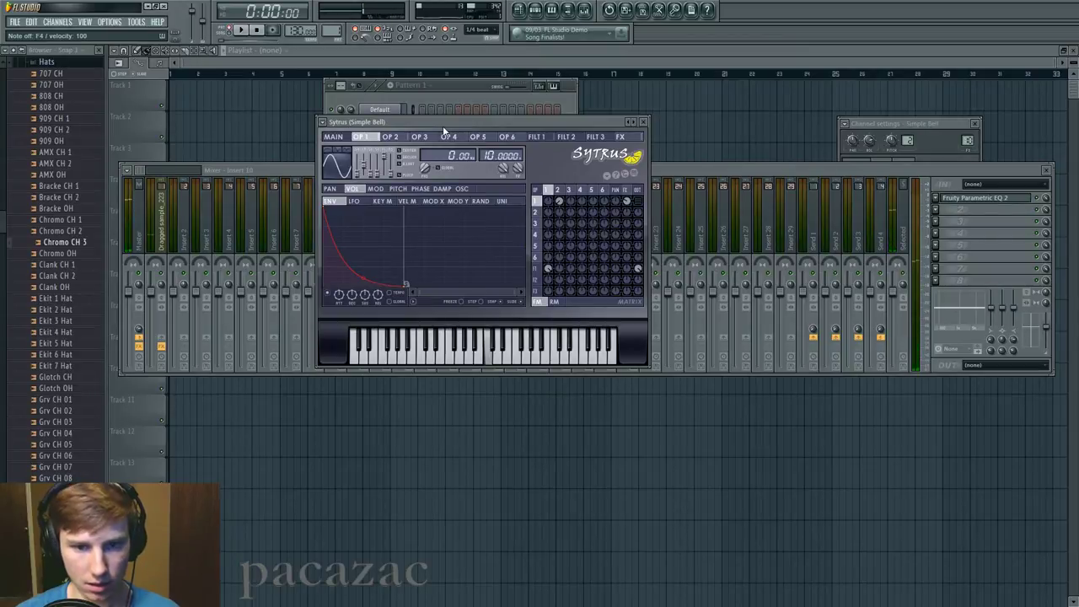
pyautogui.press('x')
pyautogui.press('b')
pyautogui.press('r')
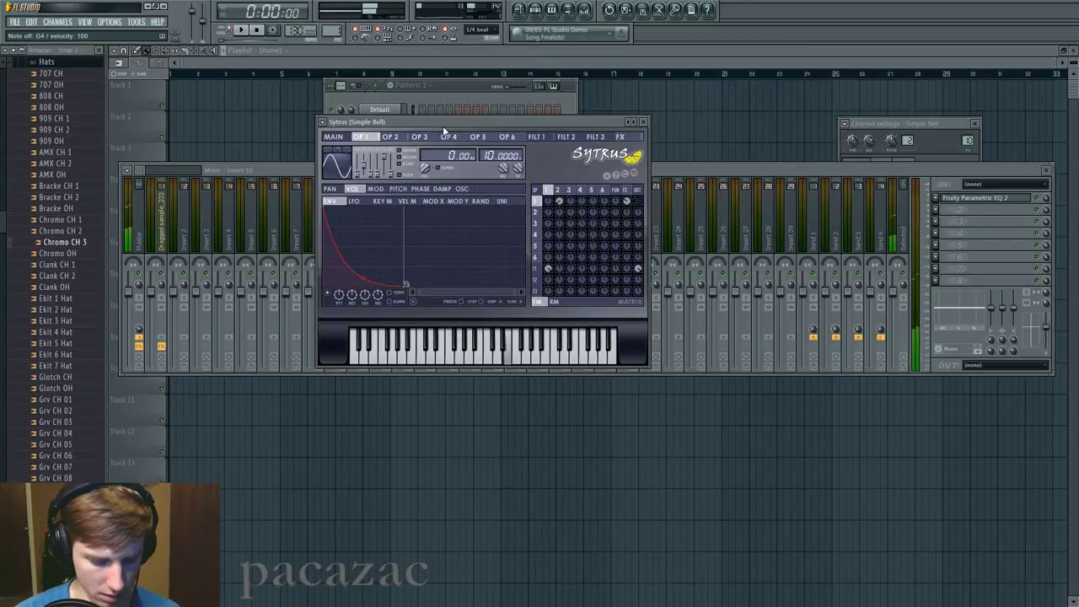
pyautogui.press('w')
pyautogui.press('e')
pyautogui.press('q')
pyautogui.press('m')
pyautogui.press('b')
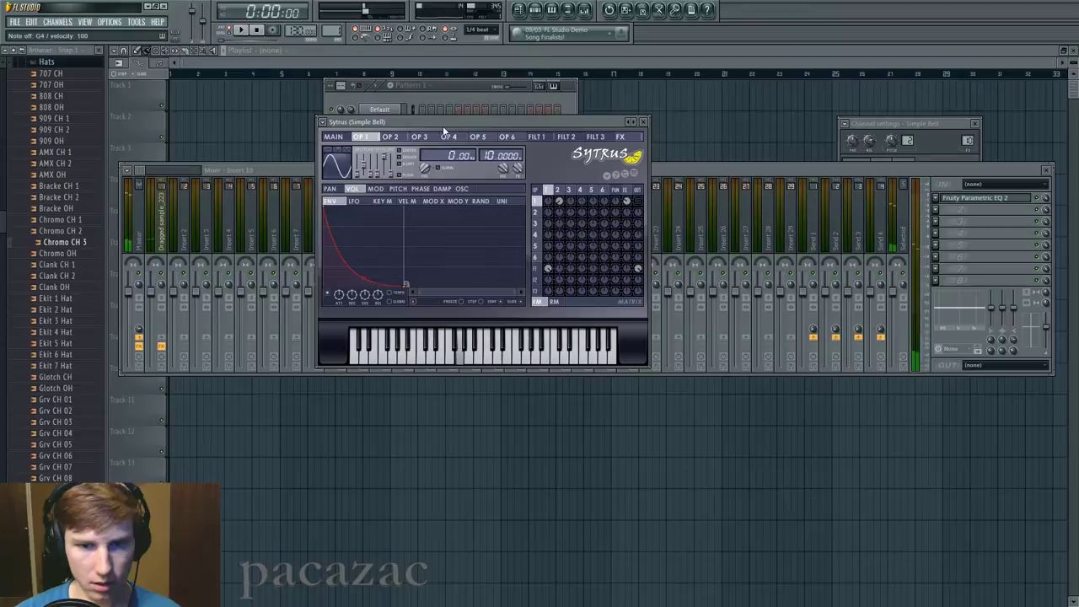
pyautogui.press('n')
pyautogui.press('v')
pyautogui.press('c')
pyautogui.press('v')
pyautogui.press('b')
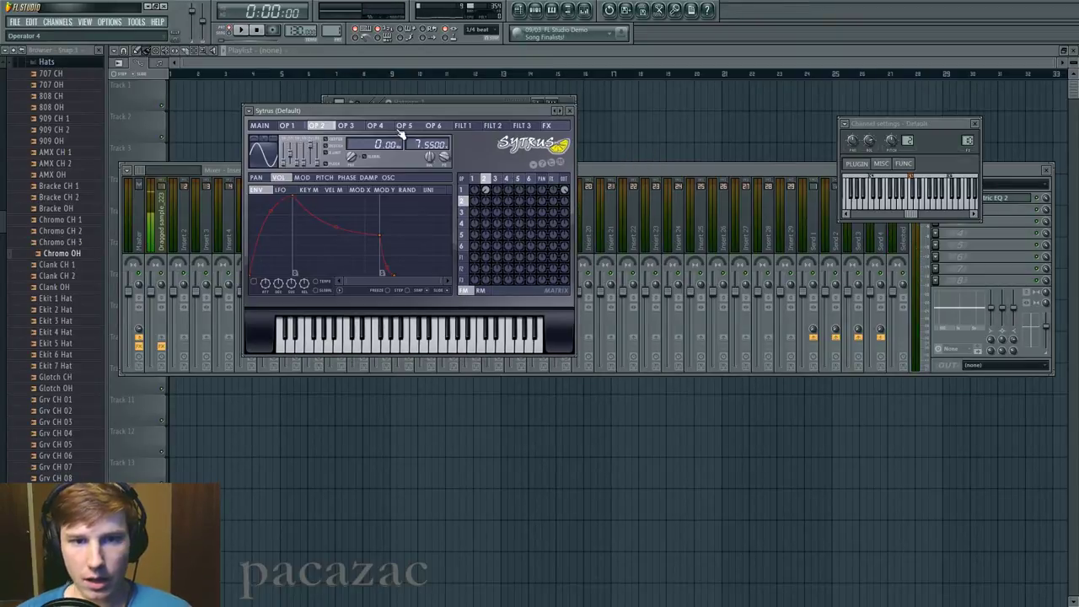
# Bring the Default Sytrus into clear view and compare the volume envelopes of operators 1 and 2
pyautogui.moveTo(481, 111); pyautogui.dragTo(505, 95)
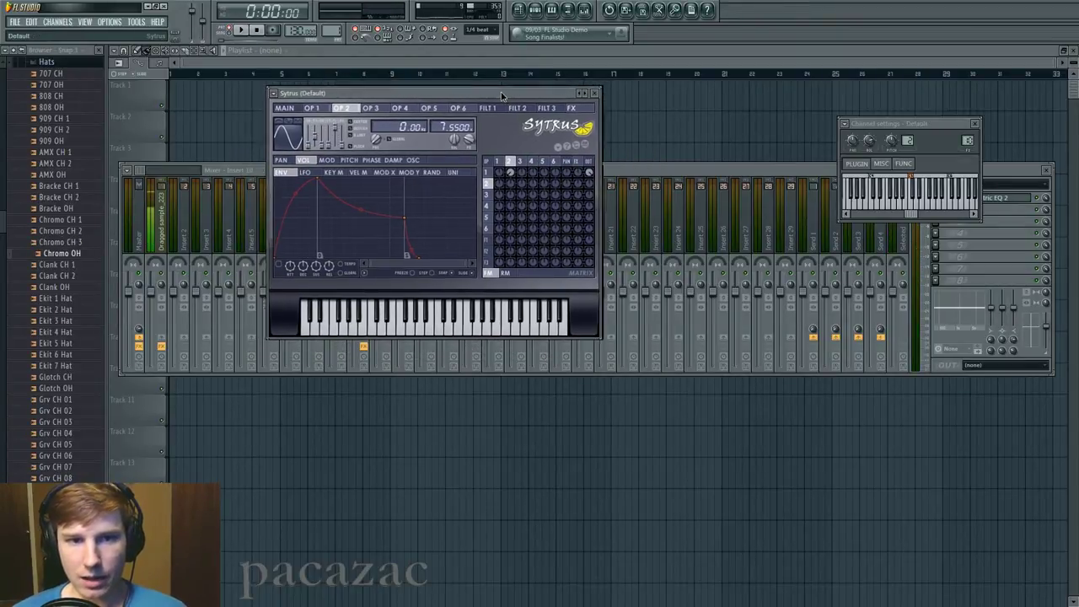
pyautogui.click(313, 108)
pyautogui.click(342, 110)
pyautogui.click(326, 111)
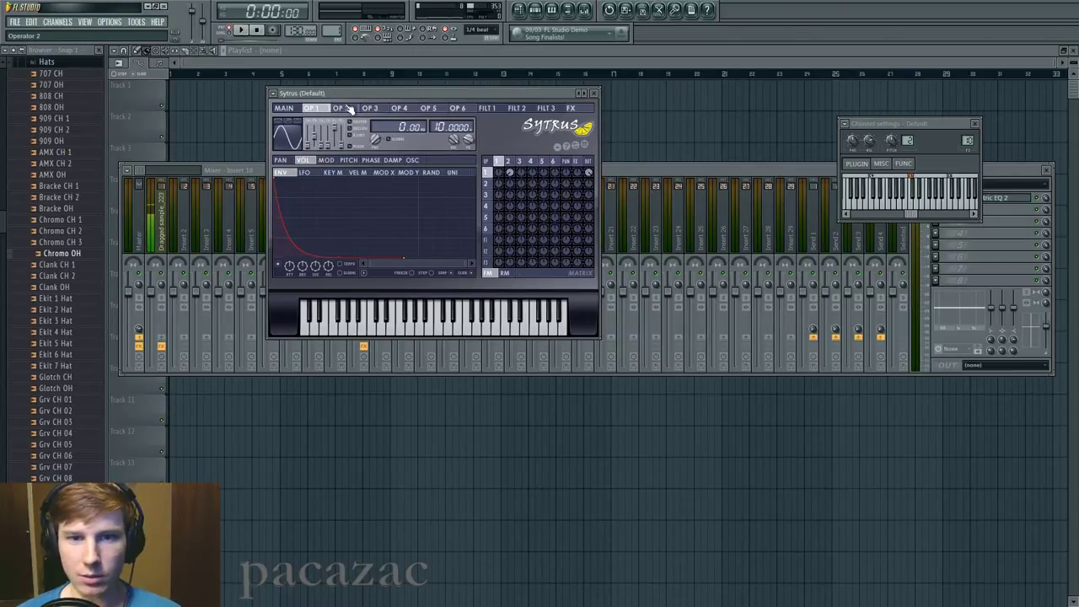
pyautogui.click(338, 111)
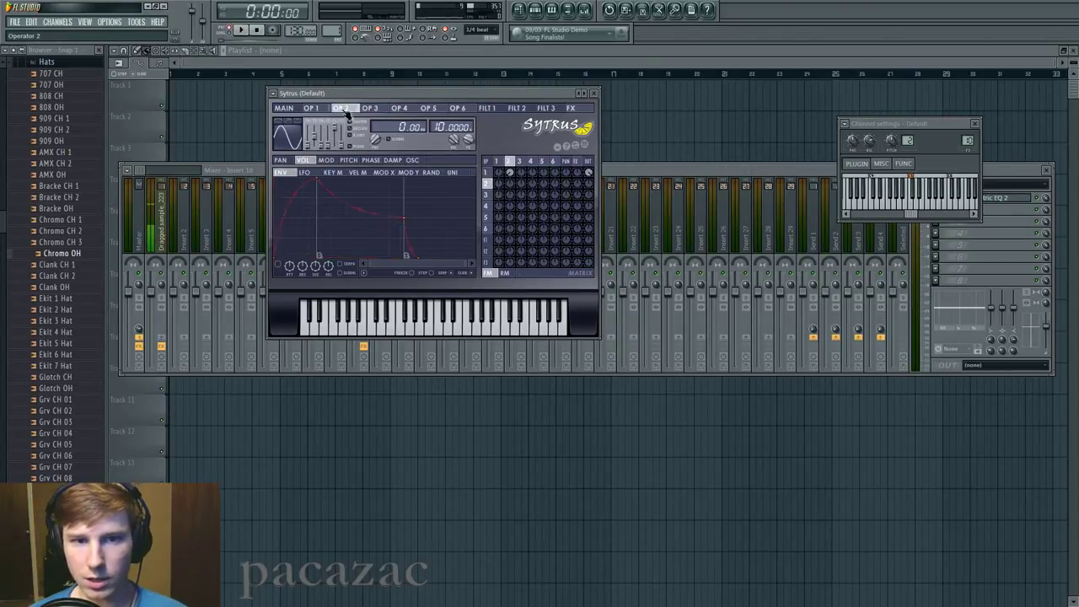
pyautogui.click(325, 112)
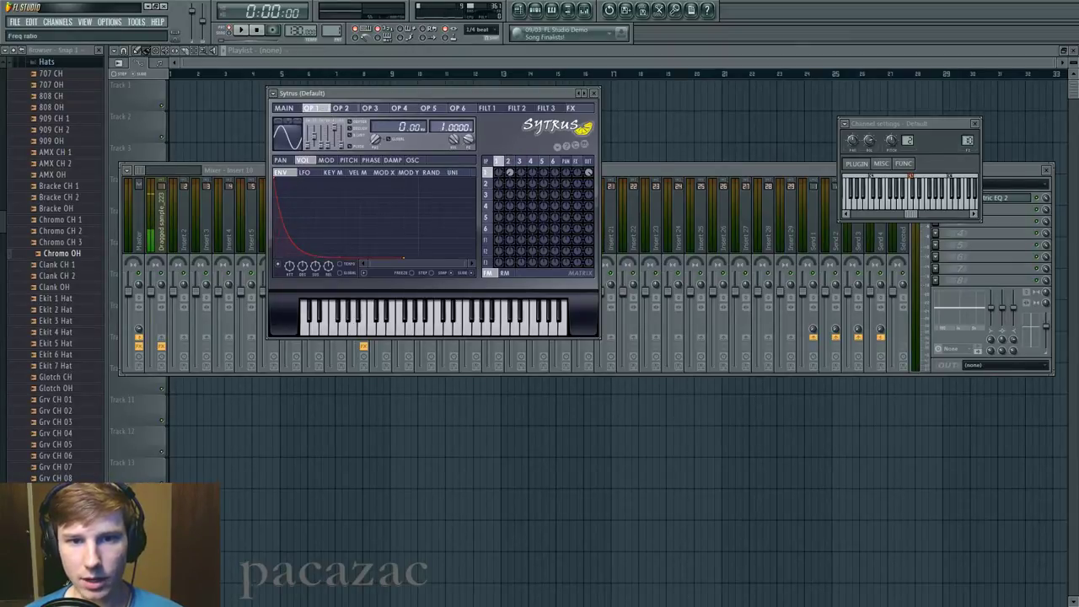
# Lower the Insert 10 mixer volume to 38% (-16.7 dB) and set operator 2's frequency ratio to 0.0100 in the Default Sytrus
pyautogui.click(628, 171)
pyautogui.moveTo(354, 308); pyautogui.dragTo(352, 337)
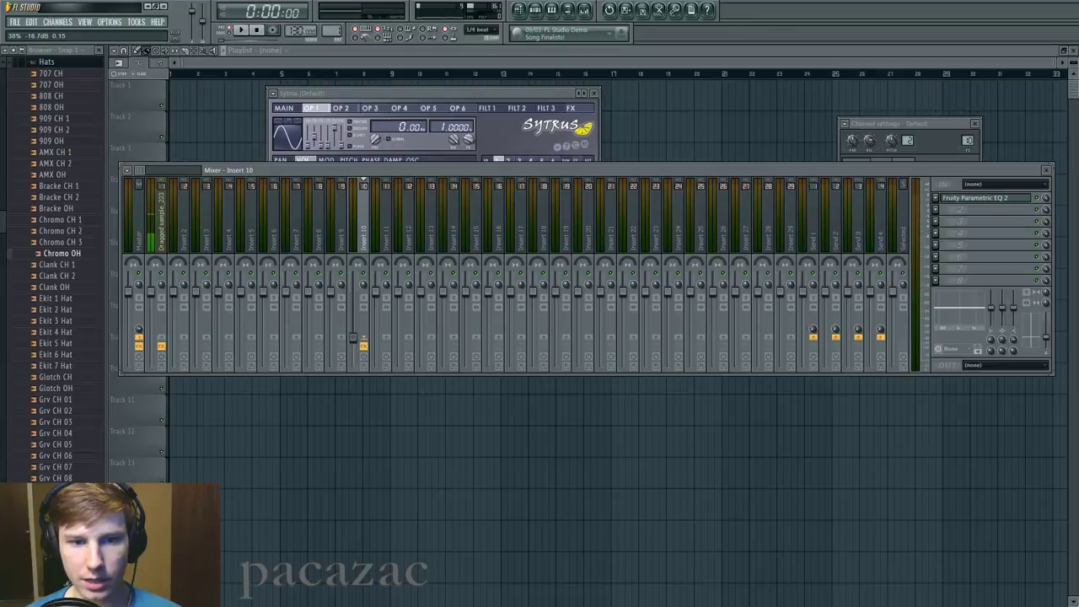
pyautogui.click(440, 94)
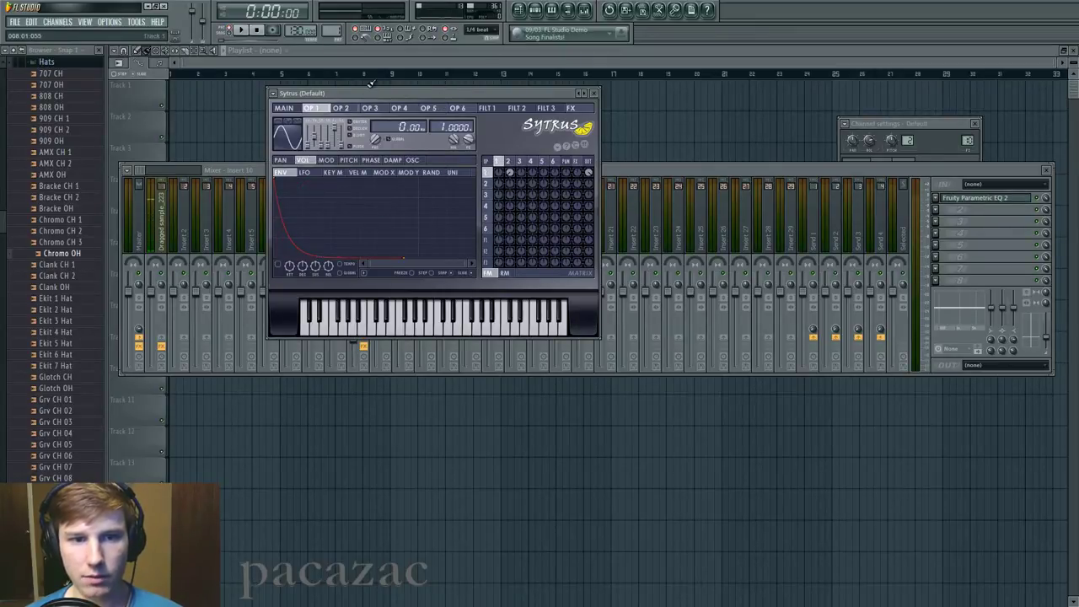
pyautogui.click(341, 108)
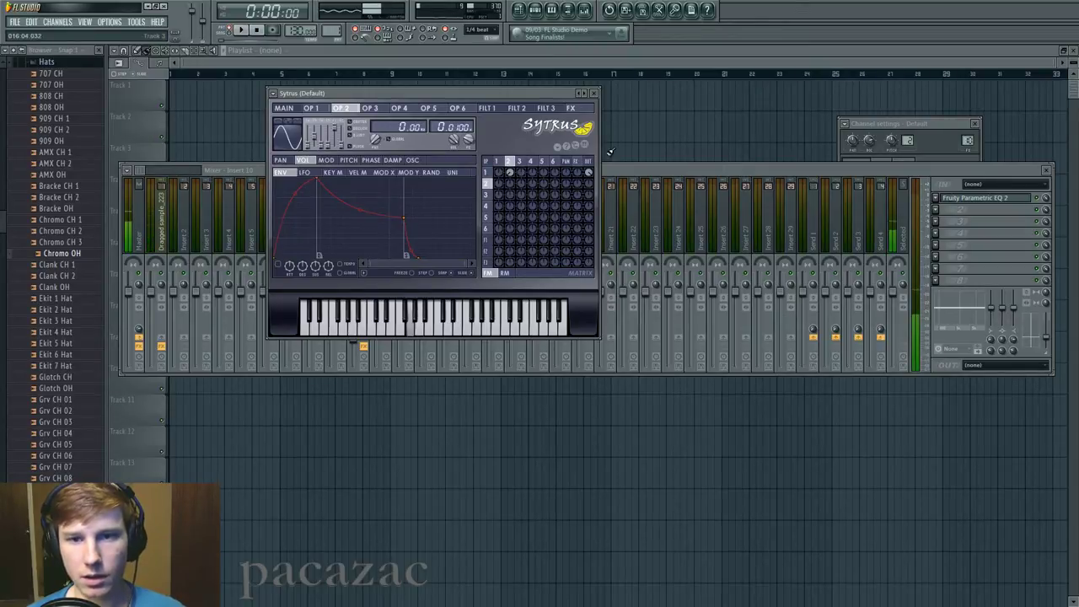
# Open Fruity Parametric EQ 2 on Insert 10 and arrange the expanded Default Sytrus window beside it
pyautogui.click(513, 241)
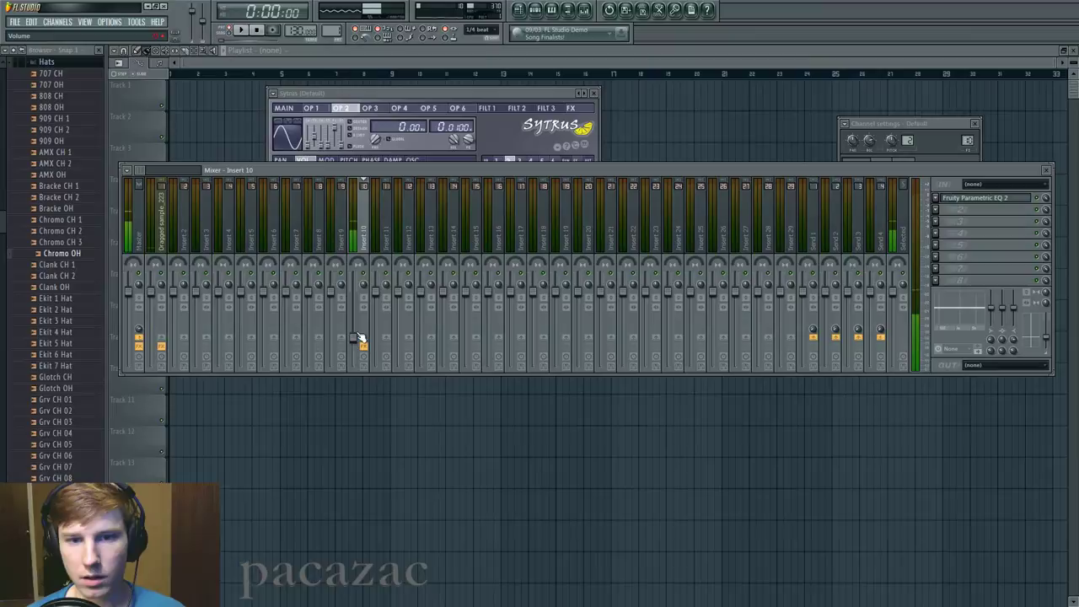
pyautogui.click(975, 197)
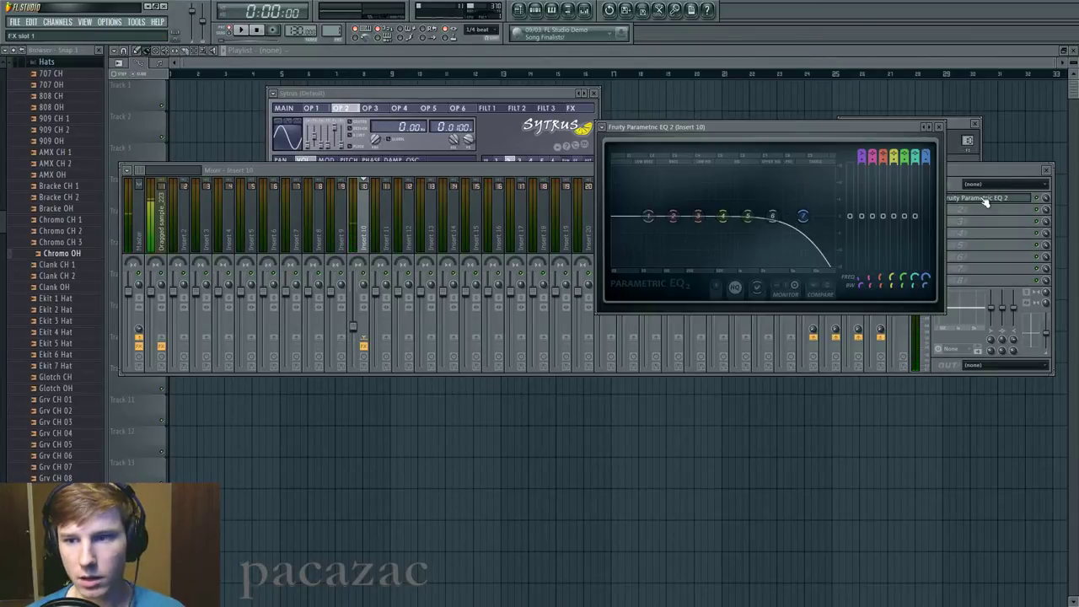
pyautogui.click(522, 94)
pyautogui.doubleClick(505, 94)
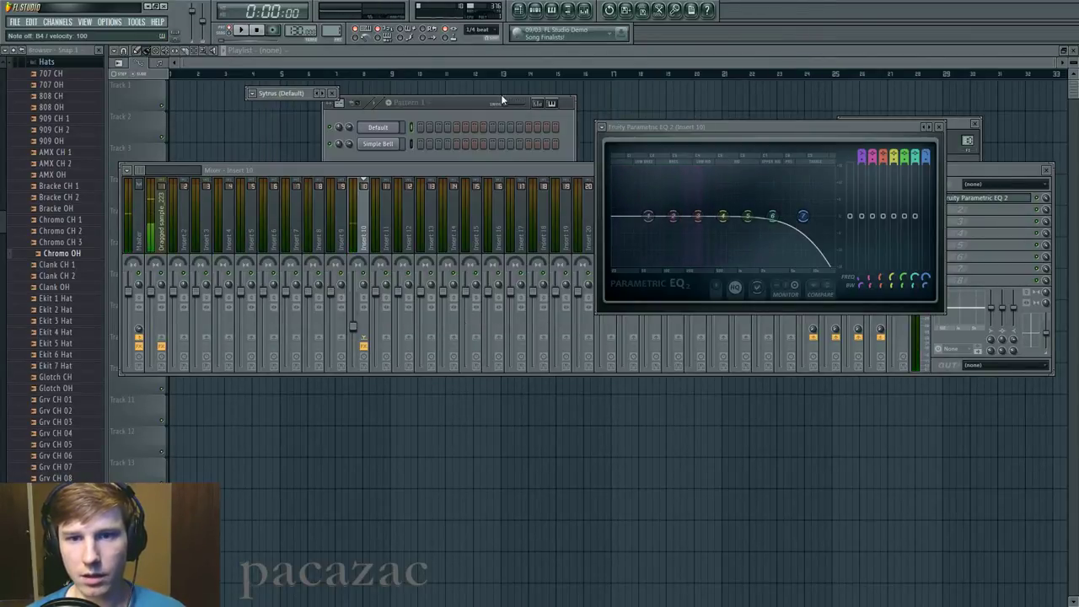
pyautogui.doubleClick(300, 95)
pyautogui.moveTo(398, 94); pyautogui.dragTo(396, 95)
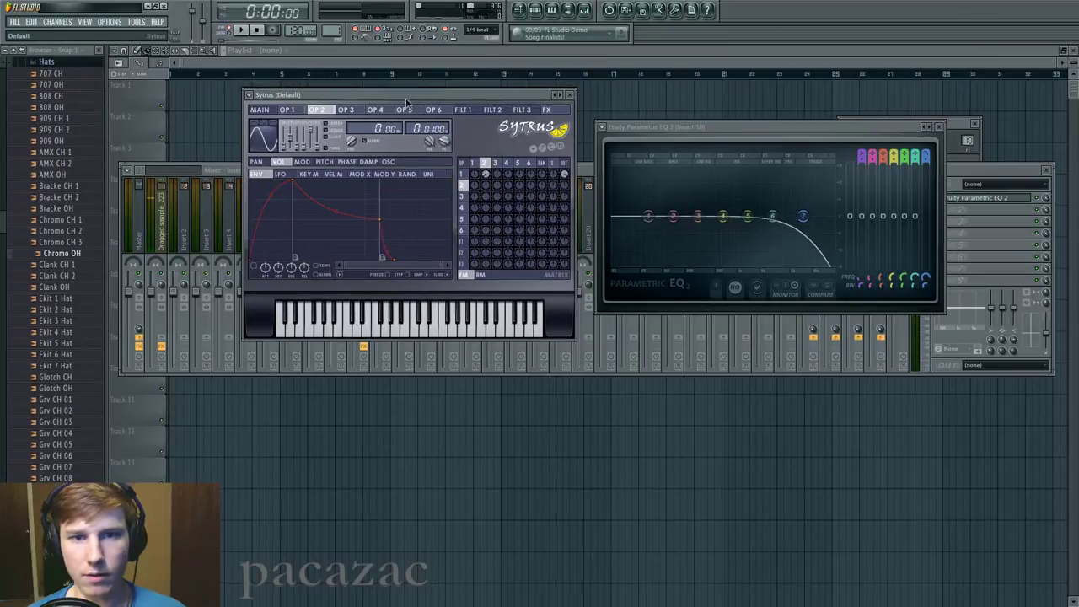
# Play notes to watch their frequencies in the EQ, and inspect operator 1's volume envelope
pyautogui.press('z')
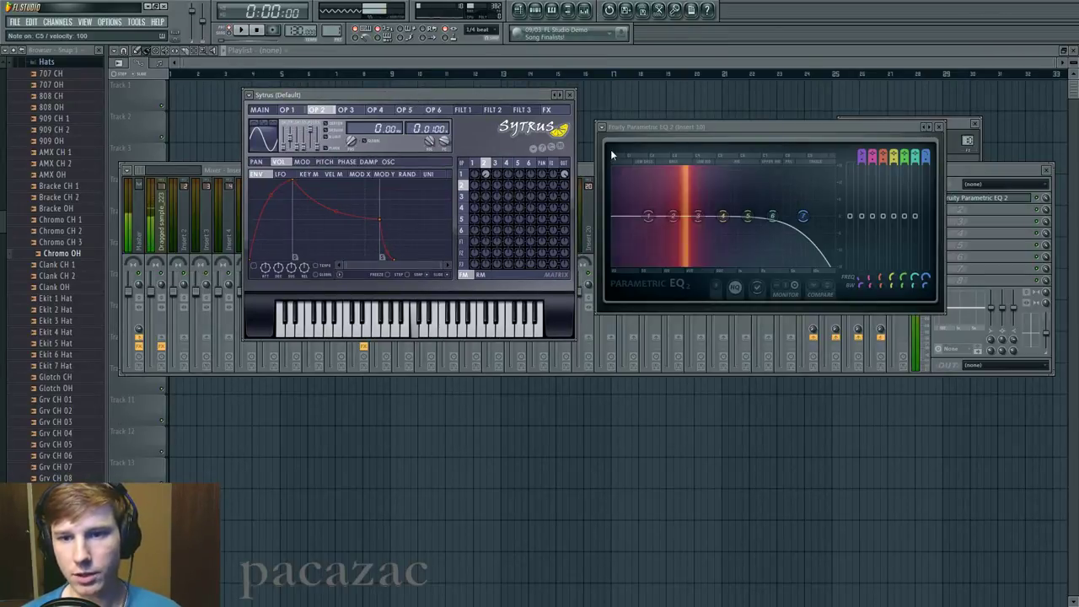
pyautogui.press('z')
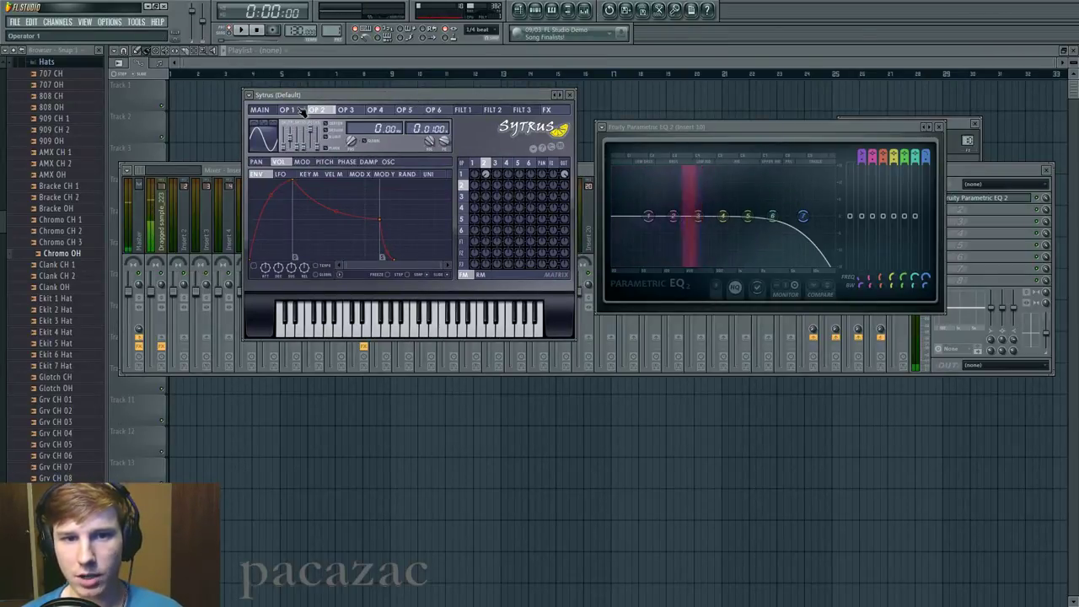
pyautogui.click(295, 111)
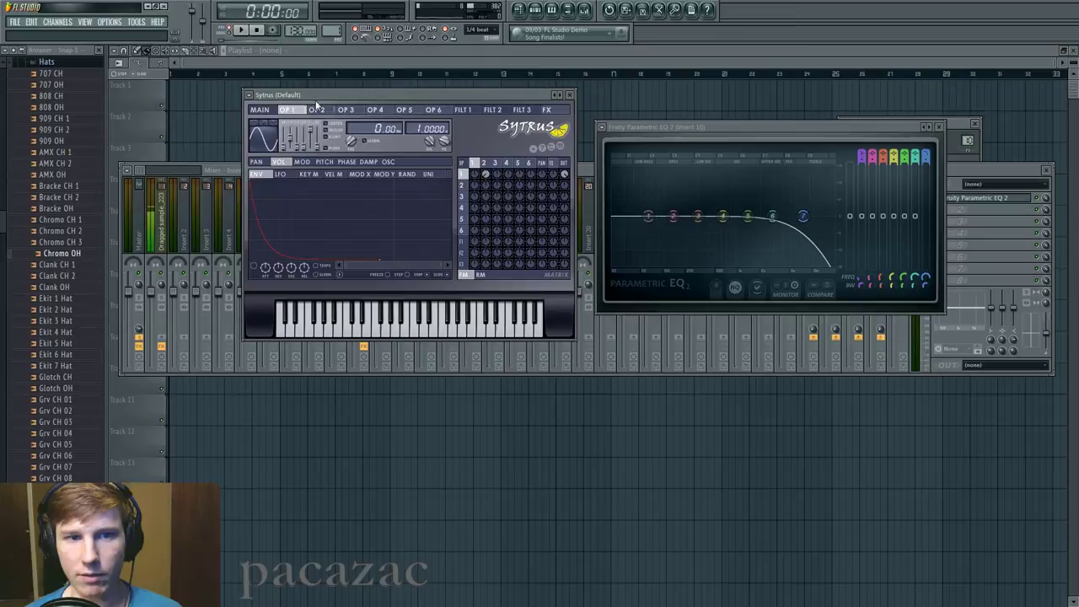
pyautogui.click(280, 163)
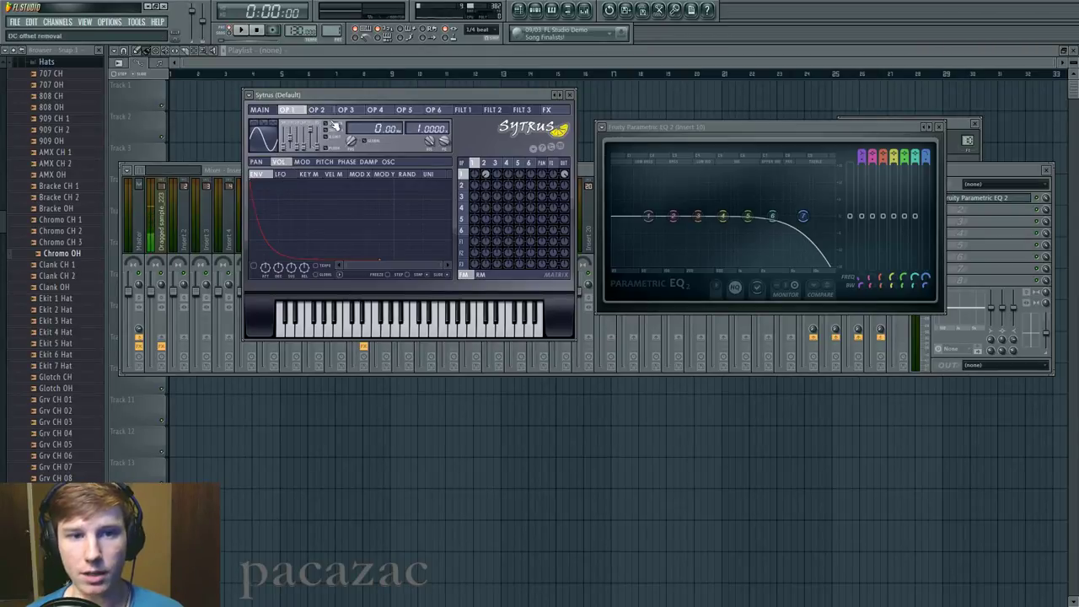
# Reshape operator 2's waveform from a sine into a triangle and play notes to audition it
pyautogui.click(324, 110)
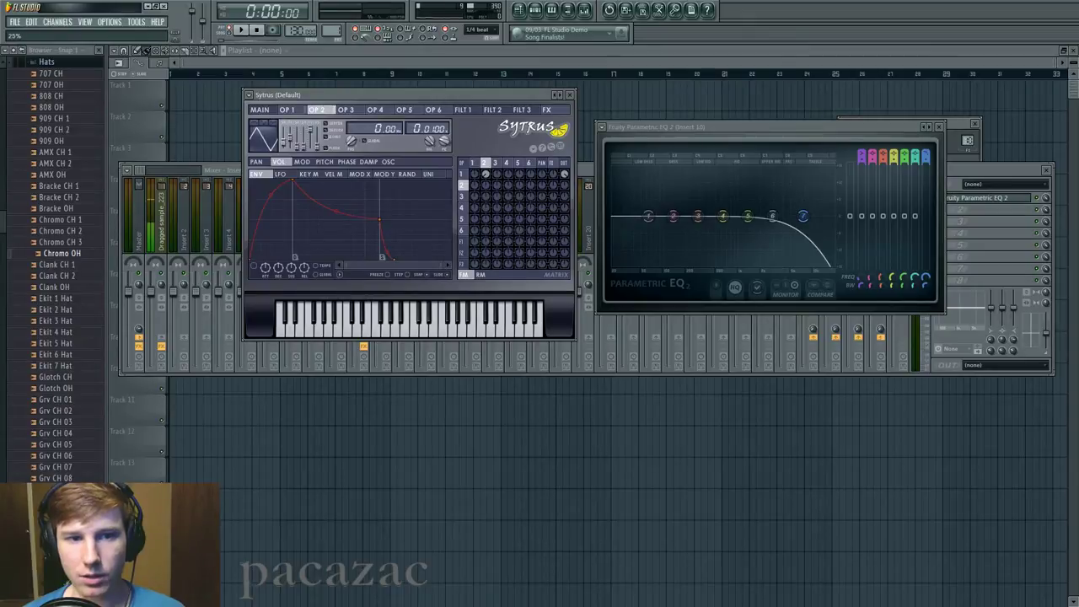
pyautogui.press('b')
pyautogui.press('m')
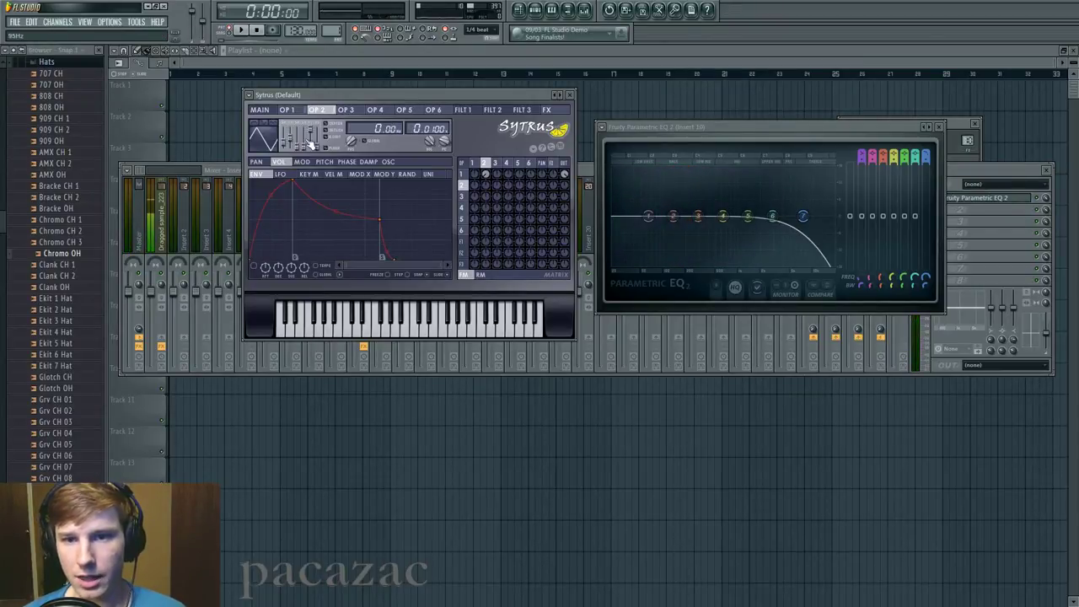
# Try operator 2 frequency ratios of 0.0100, 0.0800 and 0.1100, playing a note to hear each one
pyautogui.moveTo(431, 129); pyautogui.dragTo(430, 124)
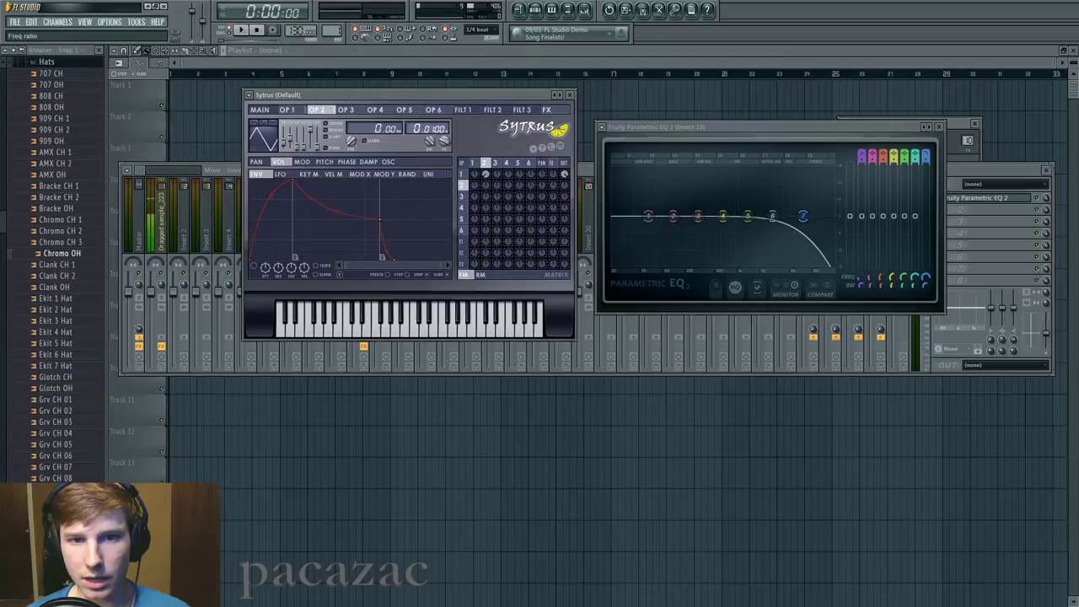
pyautogui.press('z')
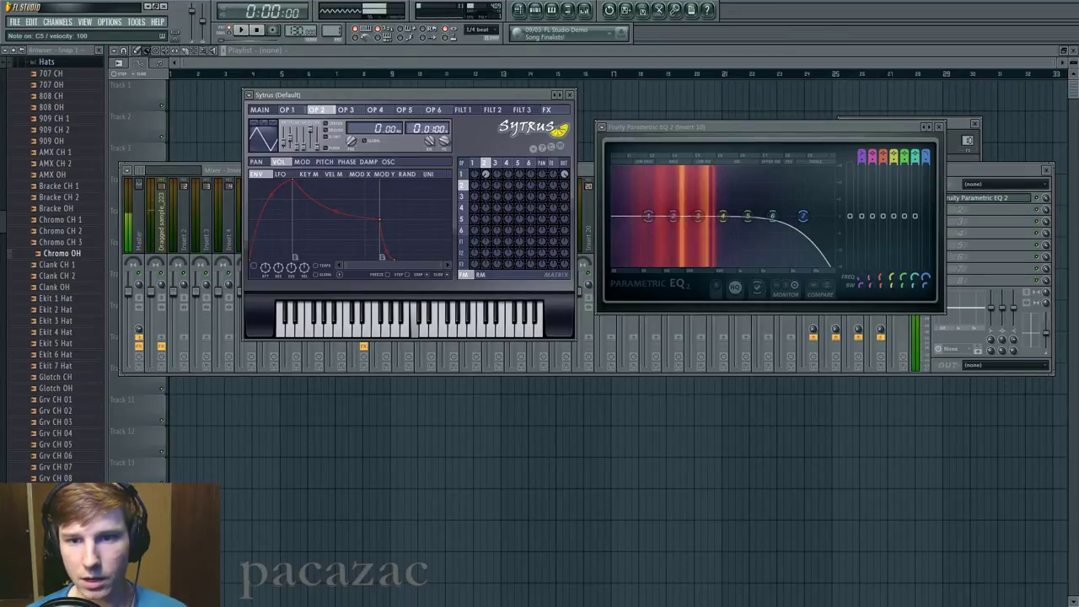
pyautogui.moveTo(430, 128); pyautogui.dragTo(434, 120)
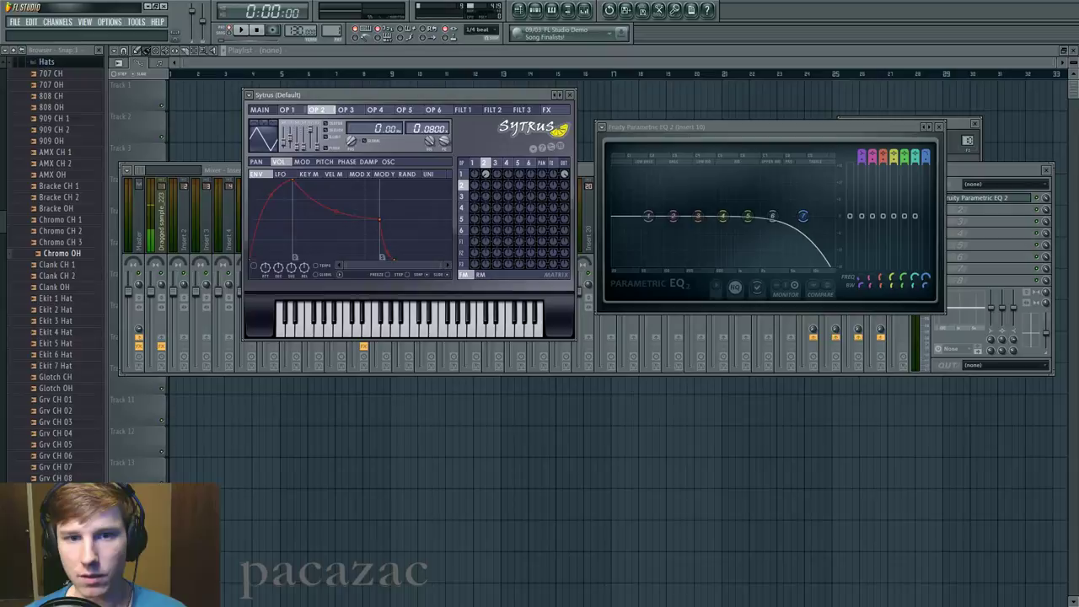
pyautogui.press('q')
pyautogui.moveTo(430, 128); pyautogui.dragTo(430, 145)
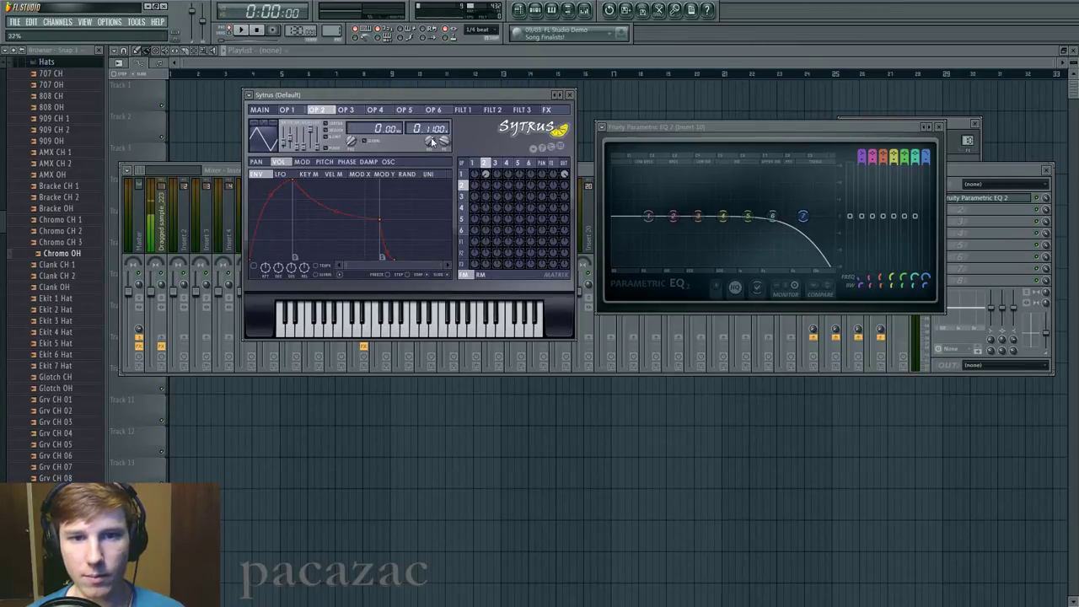
pyautogui.press('q')
# Step operator 2's frequency ratio through 7.5600, 2.0000 and 5.0000, settle on 8.0000, and play notes to audition it
pyautogui.moveTo(432, 140); pyautogui.dragTo(431, 145)
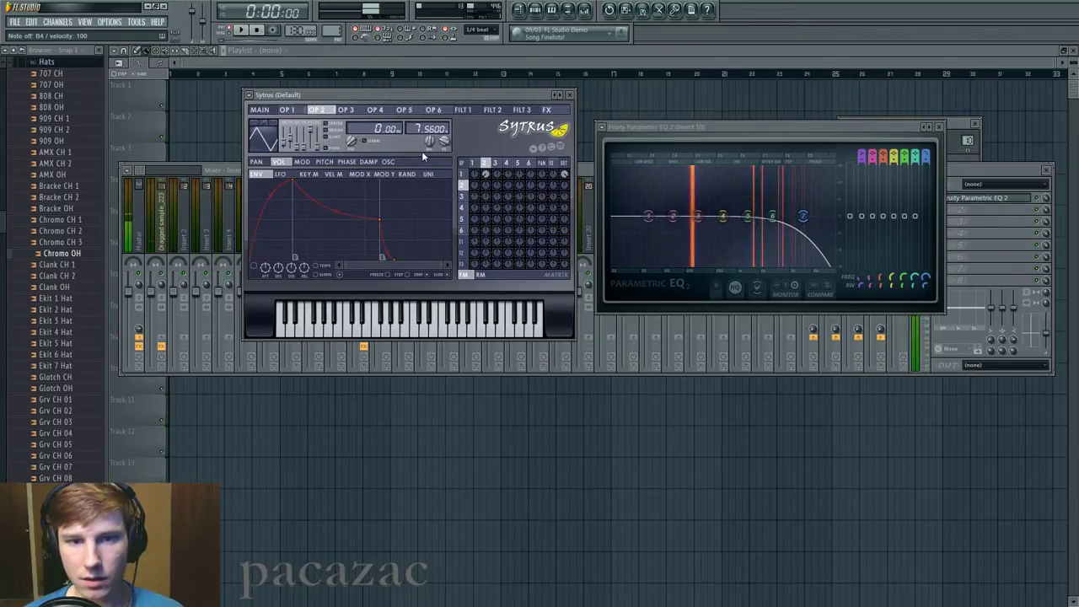
pyautogui.moveTo(417, 127); pyautogui.dragTo(418, 117)
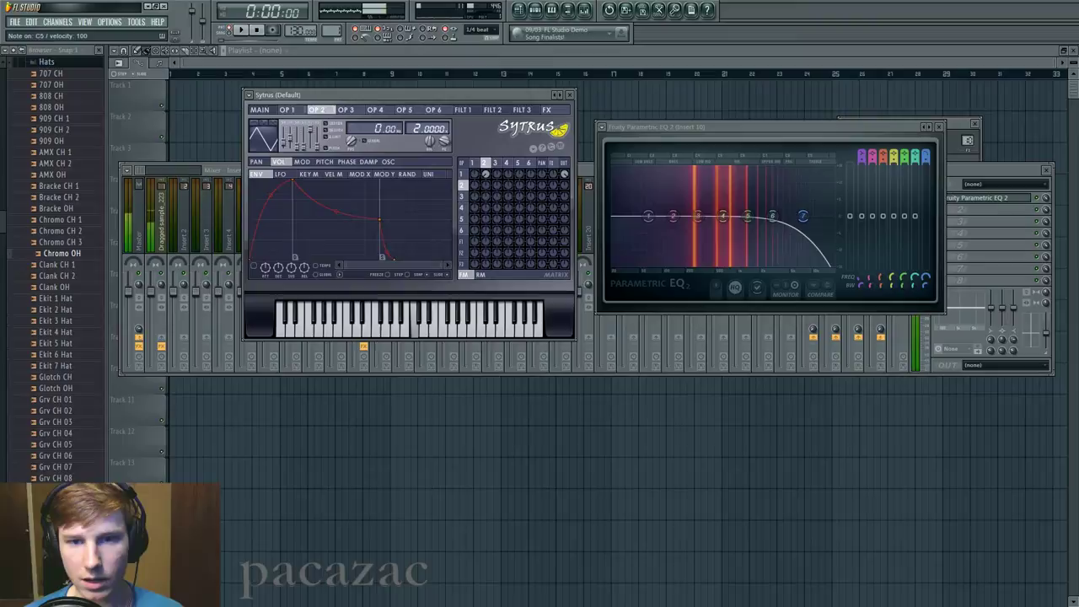
pyautogui.scroll(5, 416, 128)
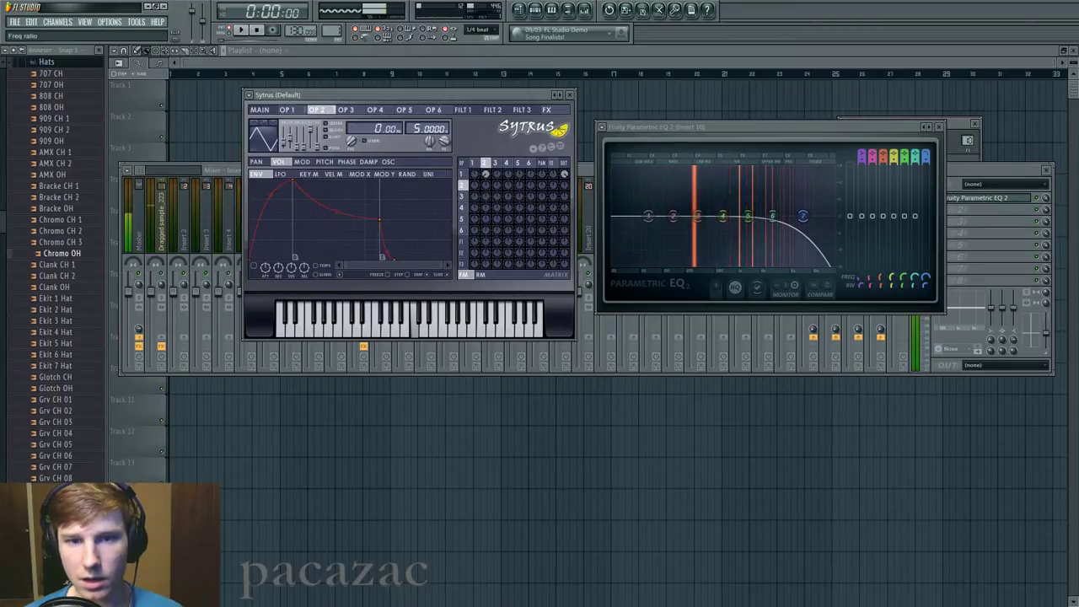
pyautogui.scroll(-1, 415, 128)
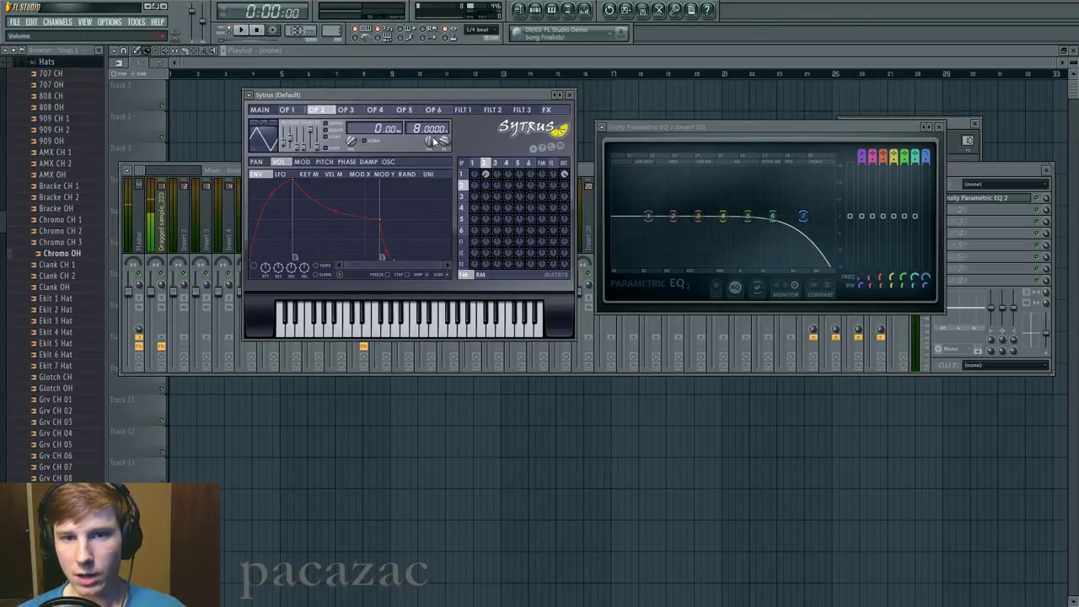
pyautogui.press('n')
pyautogui.press('v')
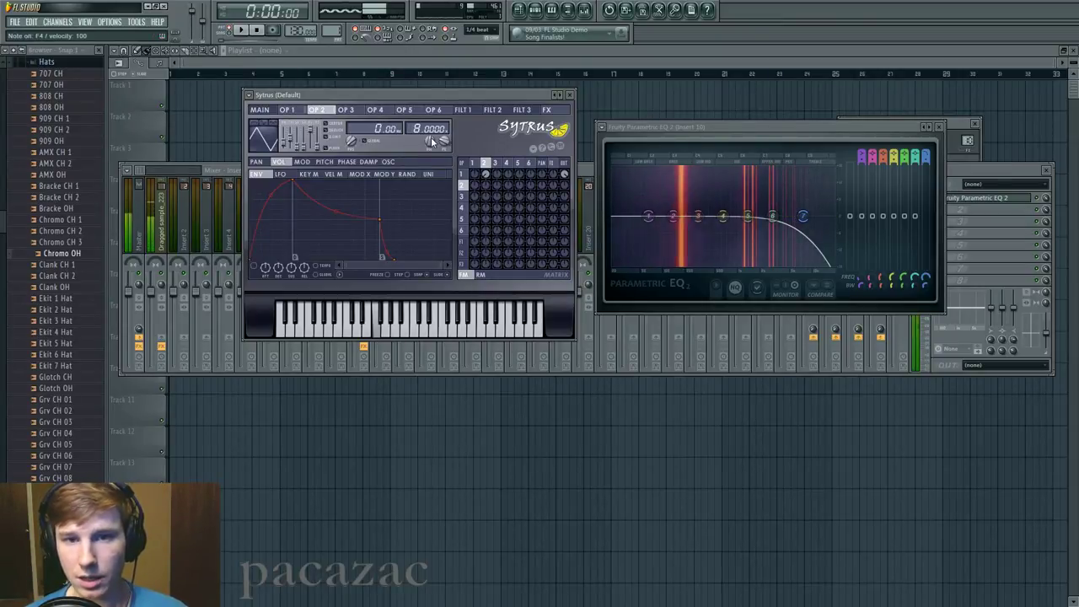
pyautogui.press('q')
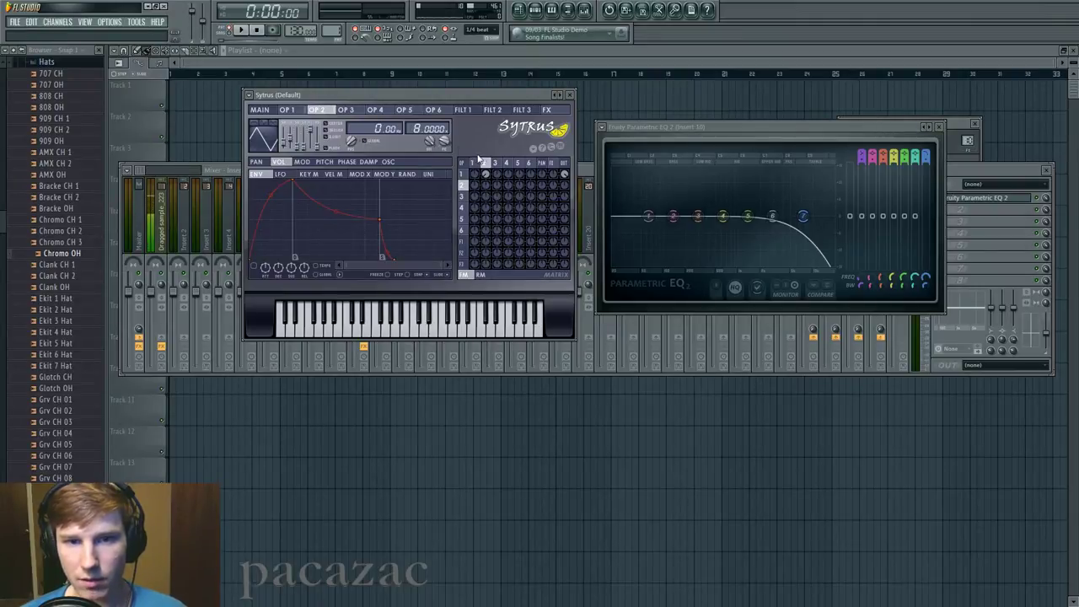
# Lower the mixer's Insert 10 volume to 66%, and arrange the Sytrus and Parametric EQ 2 windows side by side
pyautogui.click(582, 174)
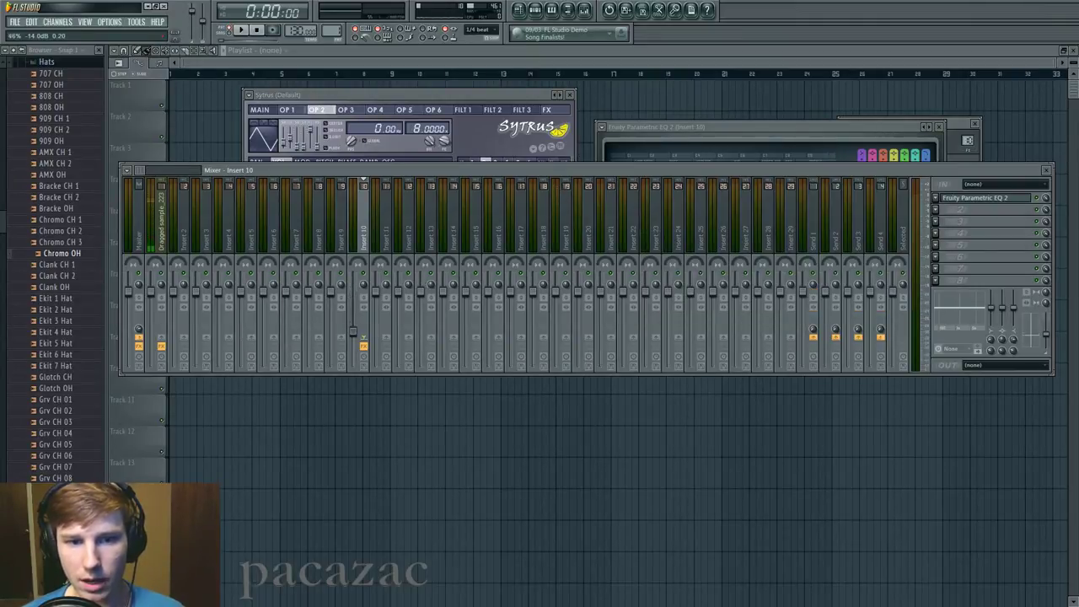
pyautogui.click(452, 96)
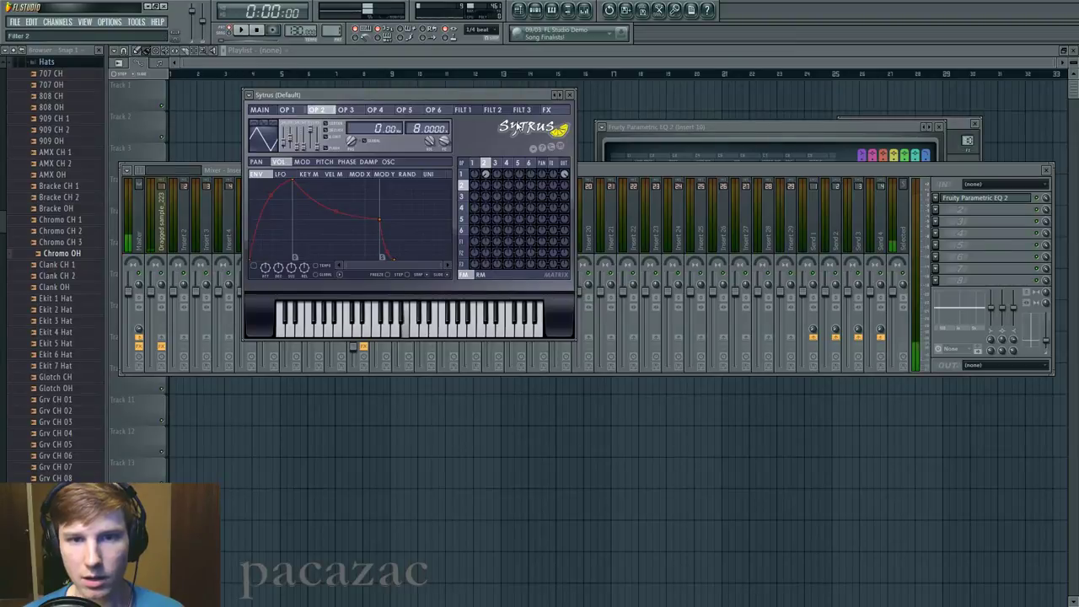
pyautogui.moveTo(520, 104); pyautogui.dragTo(542, 102)
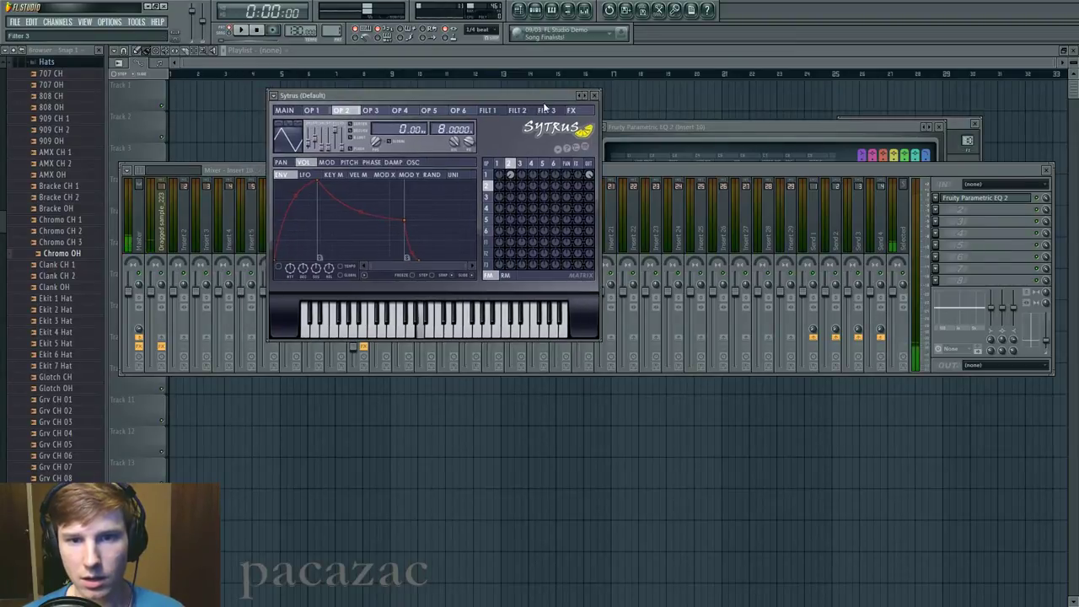
pyautogui.click(702, 126)
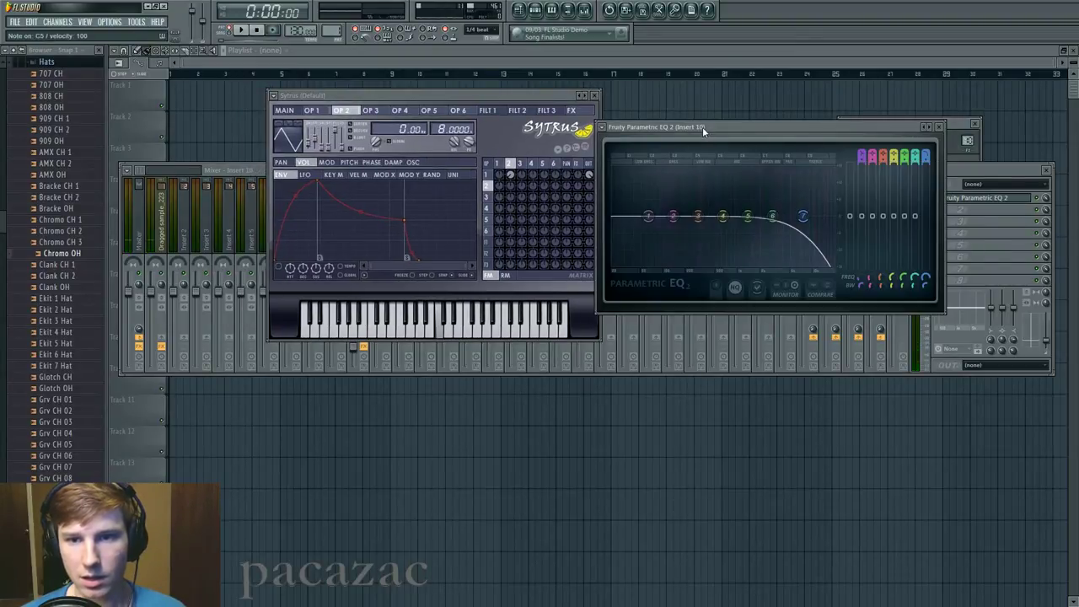
# Vary how strongly operator 2 modulates operator 1, playing notes while watching the EQ spectrum
pyautogui.click(509, 175)
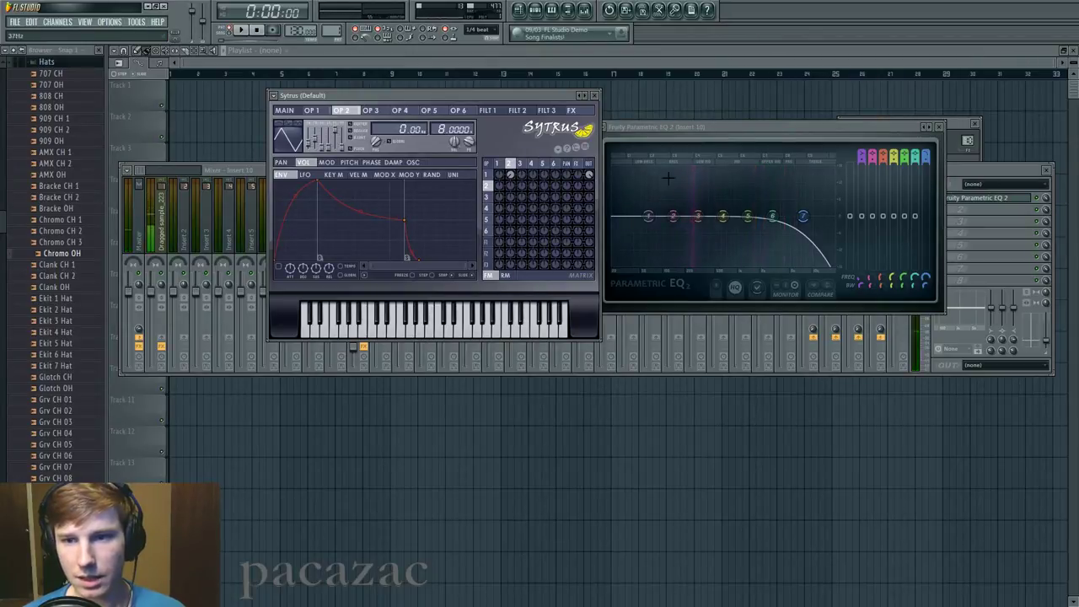
pyautogui.press('m')
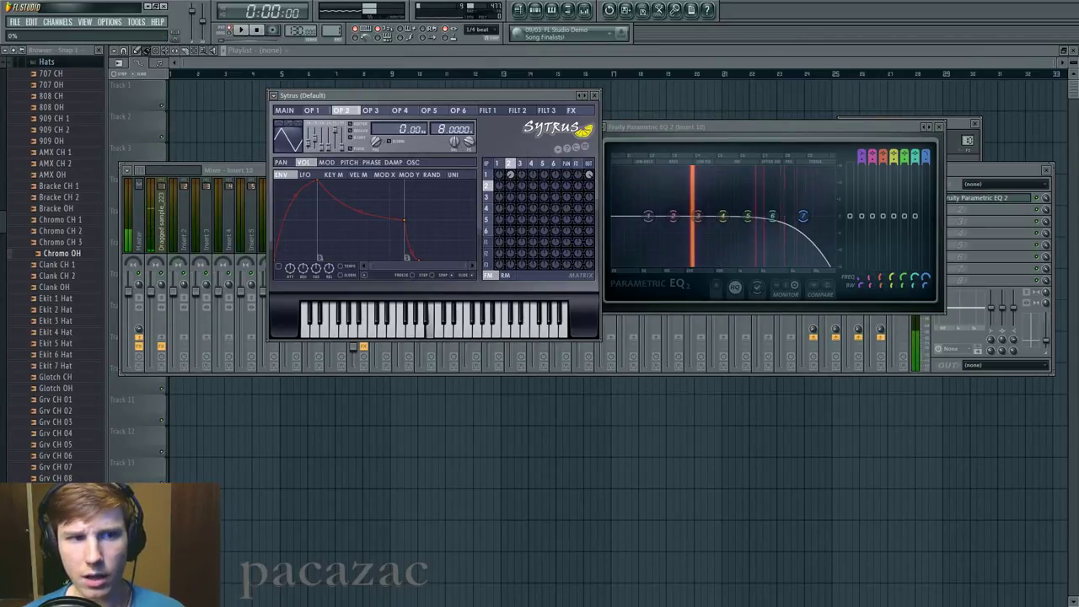
pyautogui.press('n')
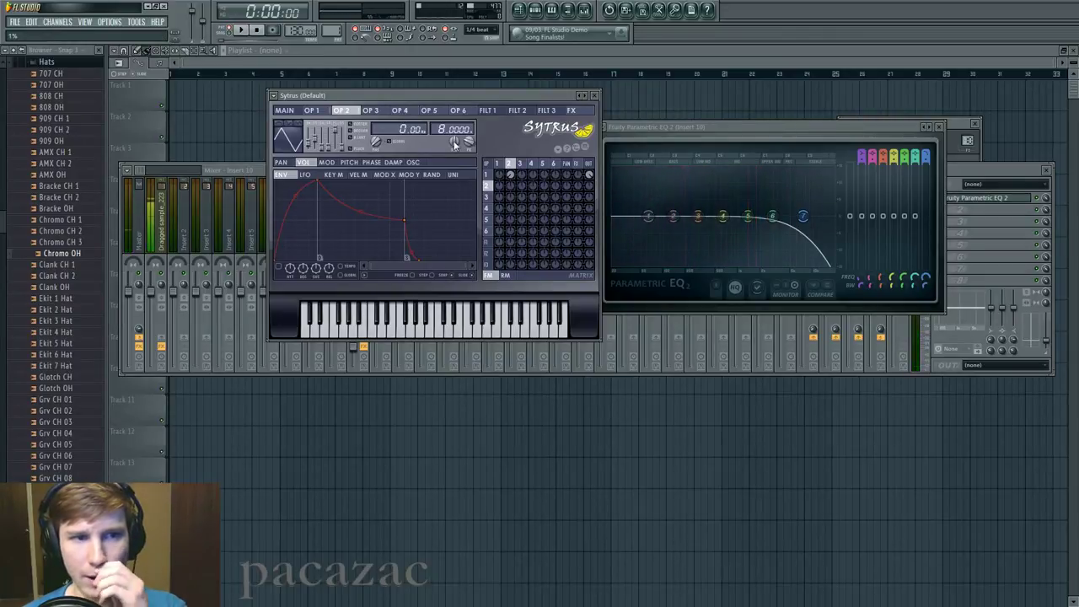
# Play notes to audition operator 2's modulation, and set its frequency ratio to 7.0000
pyautogui.press(',')
pyautogui.press('n')
pyautogui.press('b')
pyautogui.press(',')
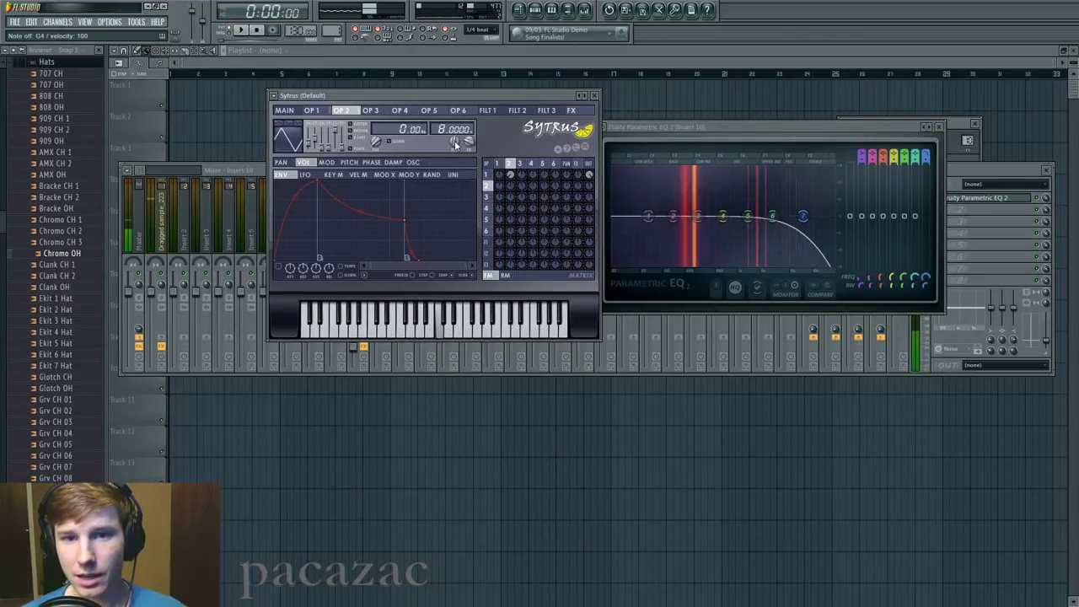
pyautogui.press('m')
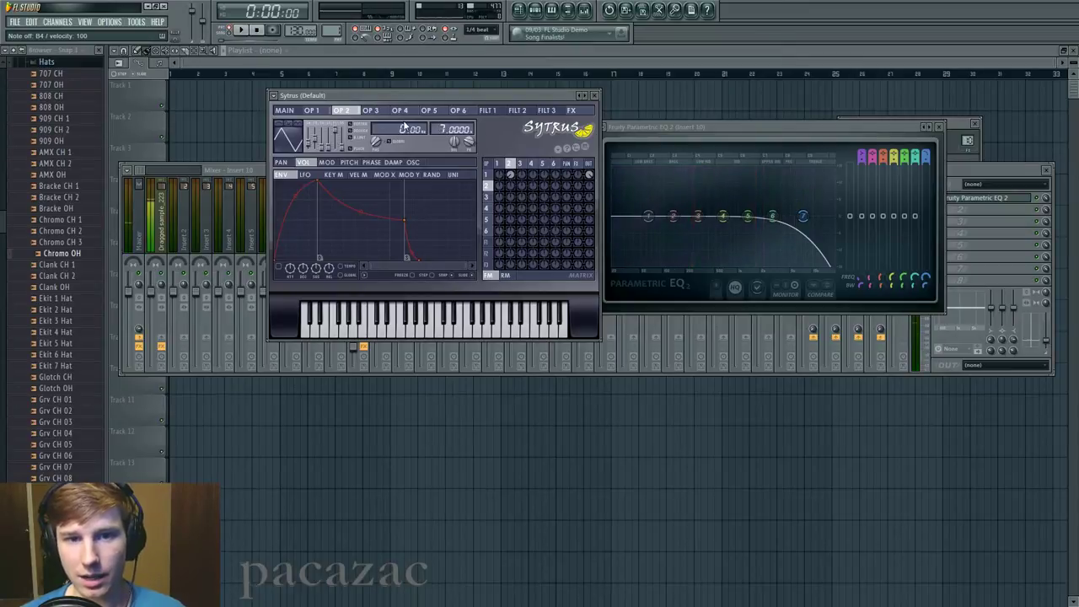
# Show operator 1, check the same operator in the Simple Bell channel's Sytrus, and return to the Default channel
pyautogui.click(313, 111)
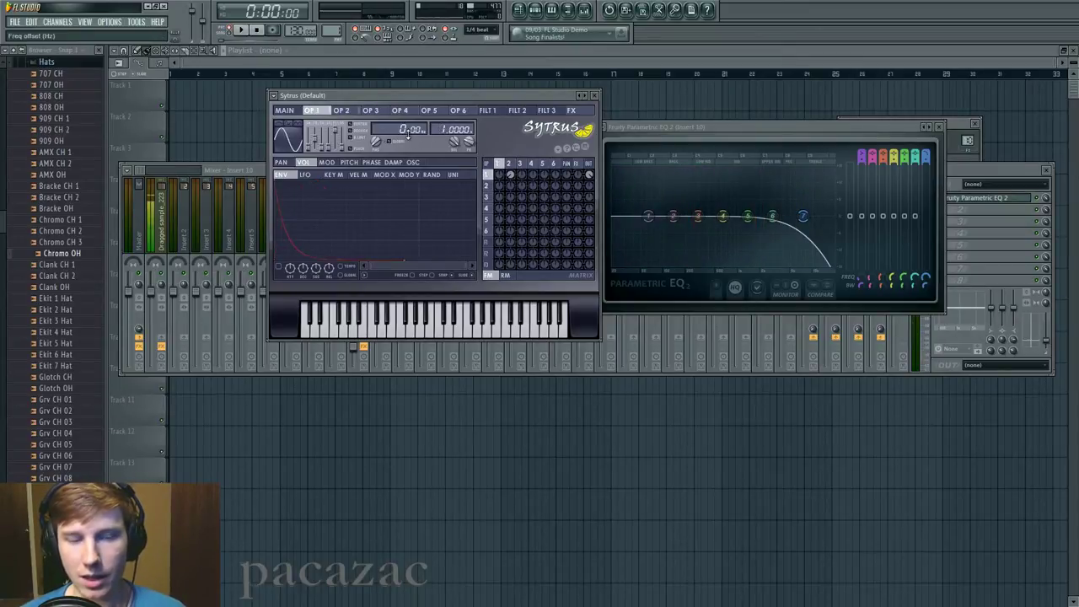
pyautogui.click(537, 11)
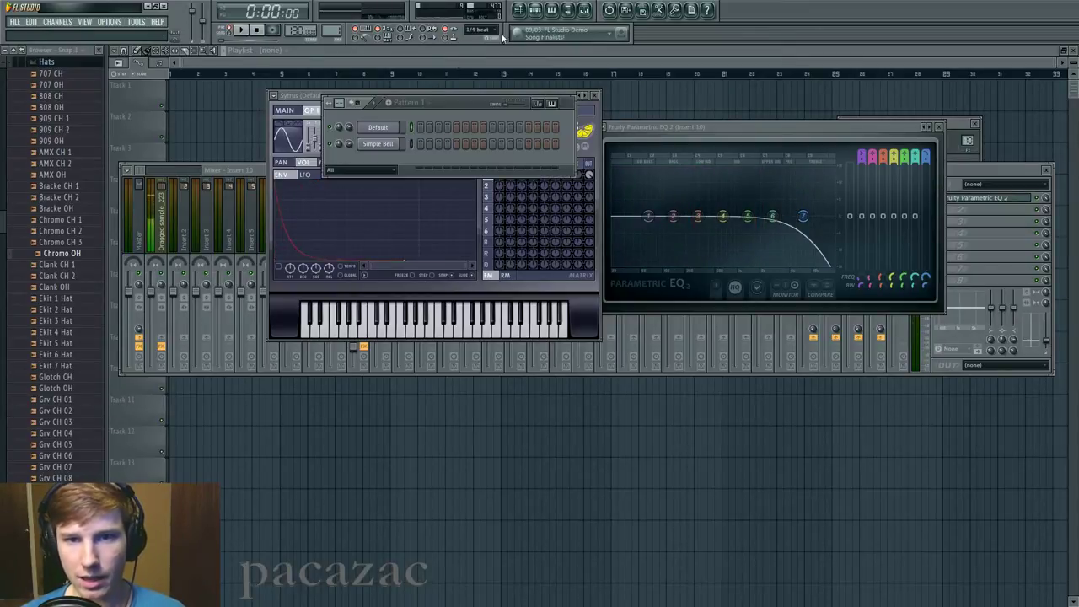
pyautogui.click(386, 145)
pyautogui.moveTo(439, 109); pyautogui.dragTo(453, 71)
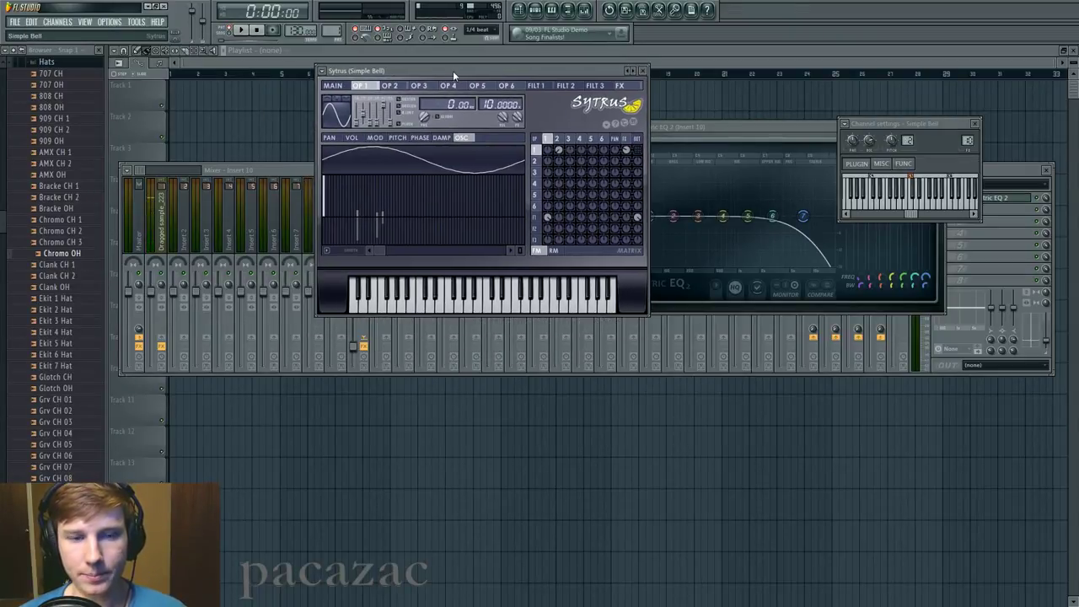
pyautogui.click(539, 11)
pyautogui.click(395, 126)
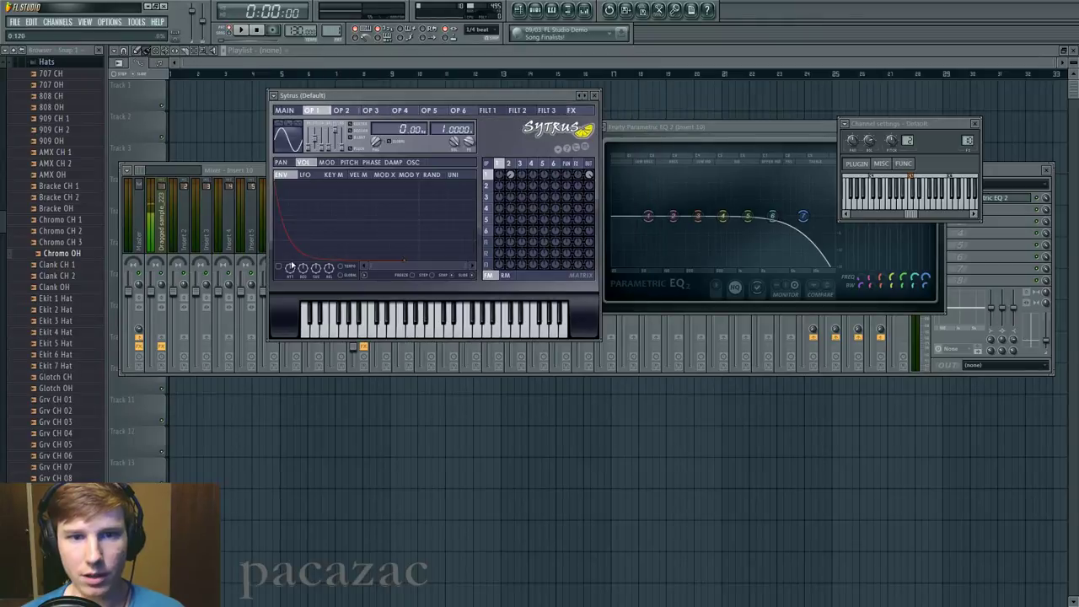
# Enable operator 1's volume envelope, raise its frequency ratio and play notes to audition it
pyautogui.click(278, 266)
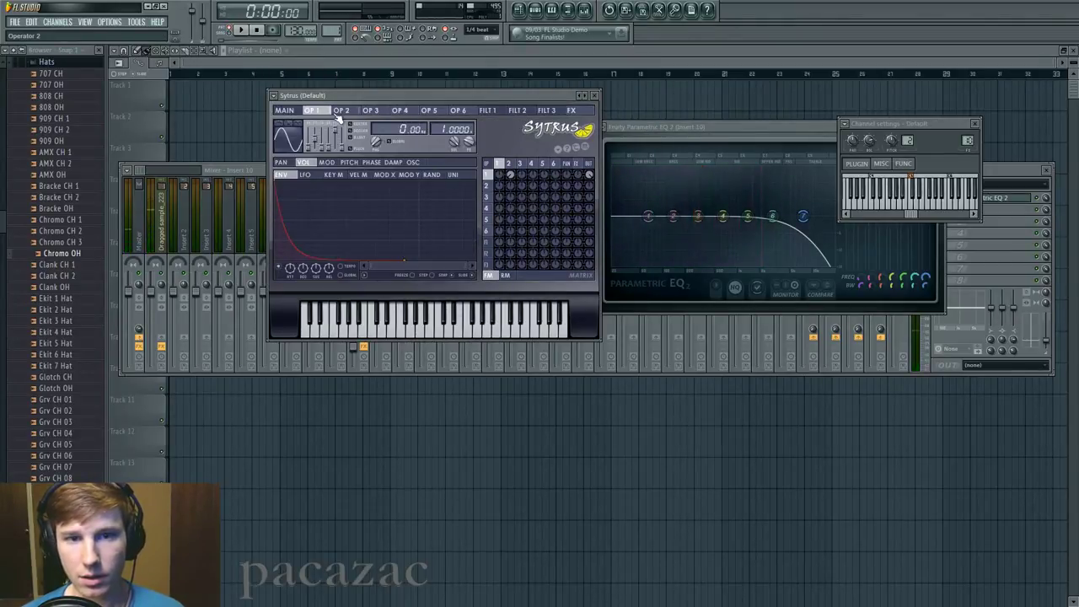
pyautogui.moveTo(440, 129); pyautogui.dragTo(441, 97)
pyautogui.press('z')
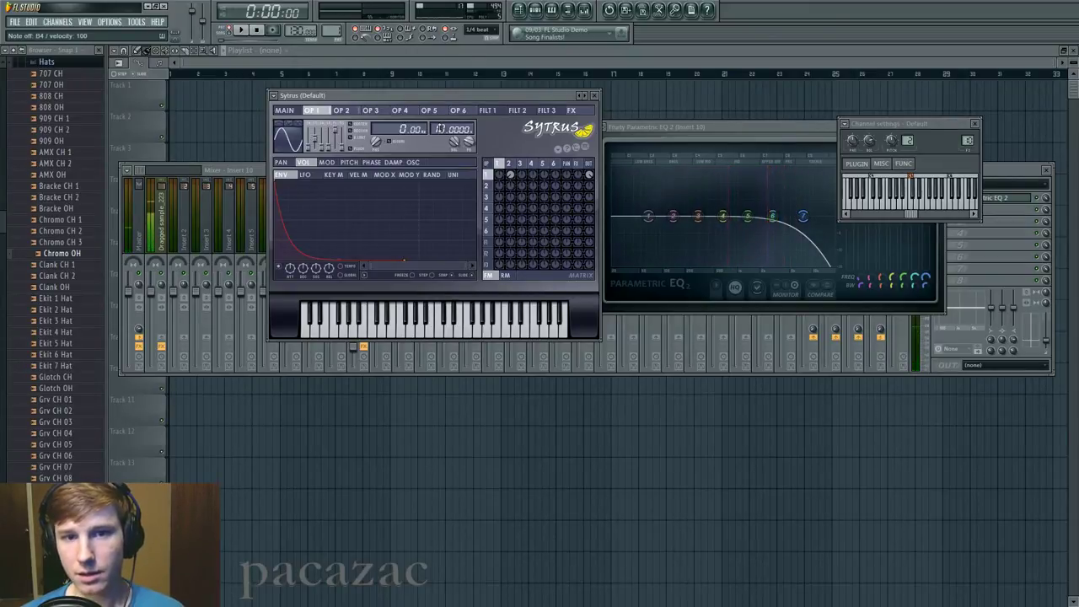
# Clear the open plugin windows, bring up the Simple Bell channel's Sytrus, and raise the mixer's Insert 10 volume
pyautogui.press('F12')
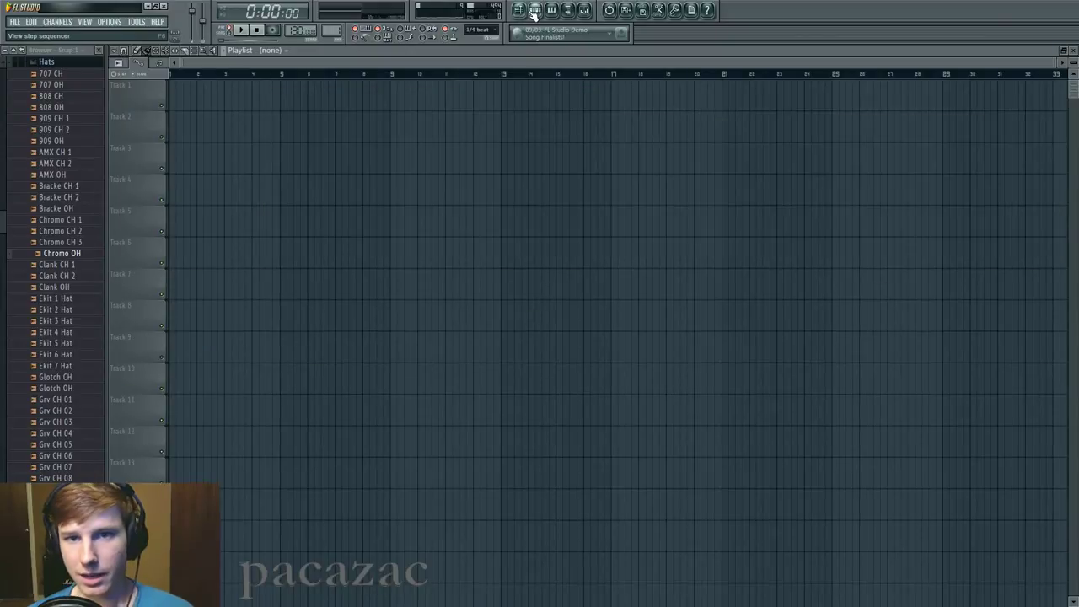
pyautogui.click(534, 13)
pyautogui.click(393, 144)
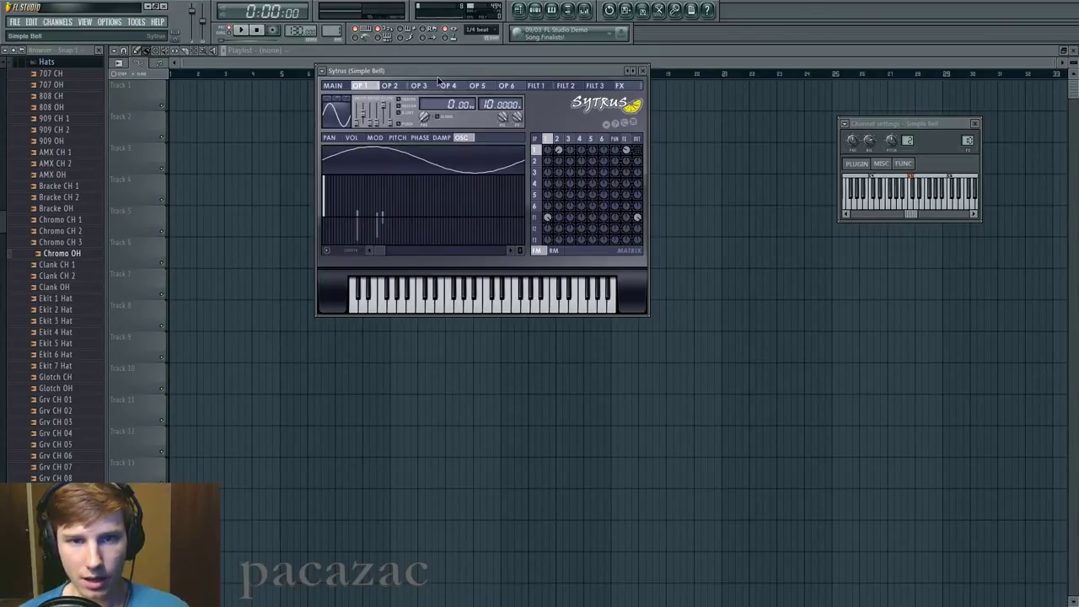
pyautogui.moveTo(436, 72); pyautogui.dragTo(435, 111)
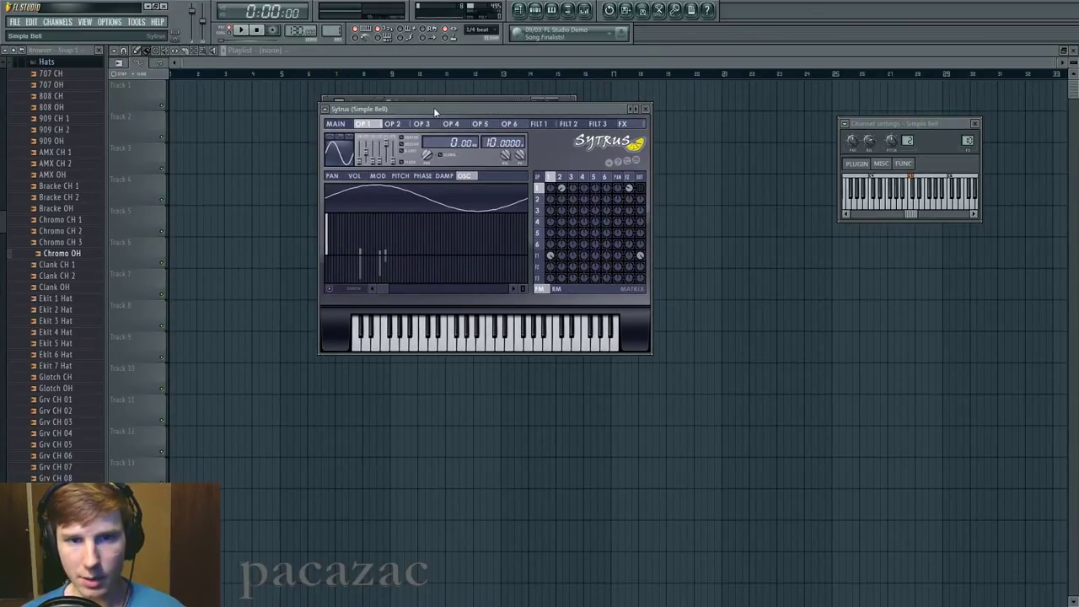
pyautogui.click(587, 12)
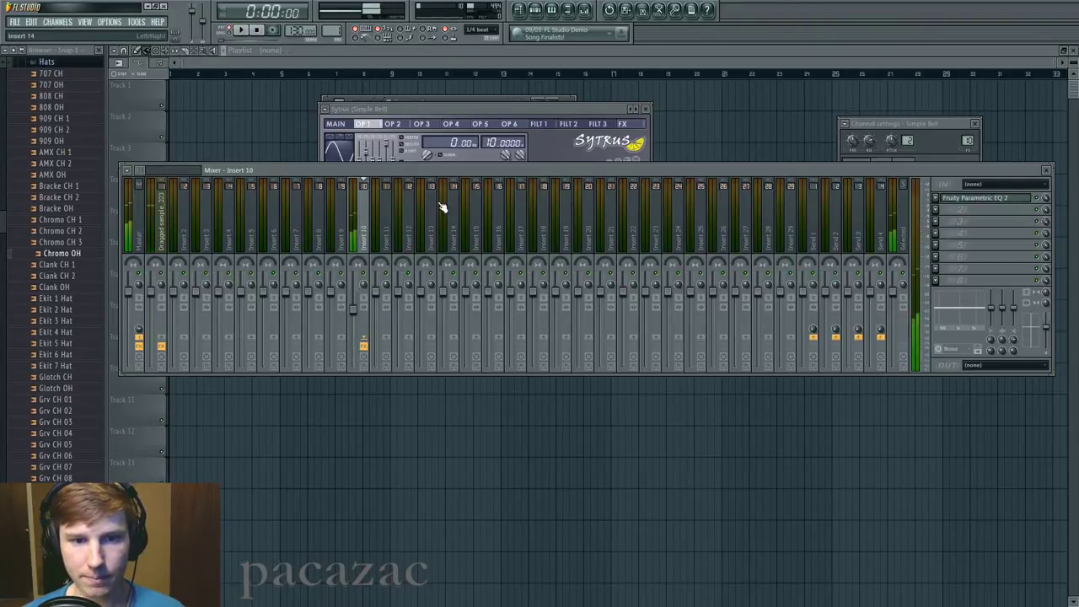
pyautogui.click(383, 138)
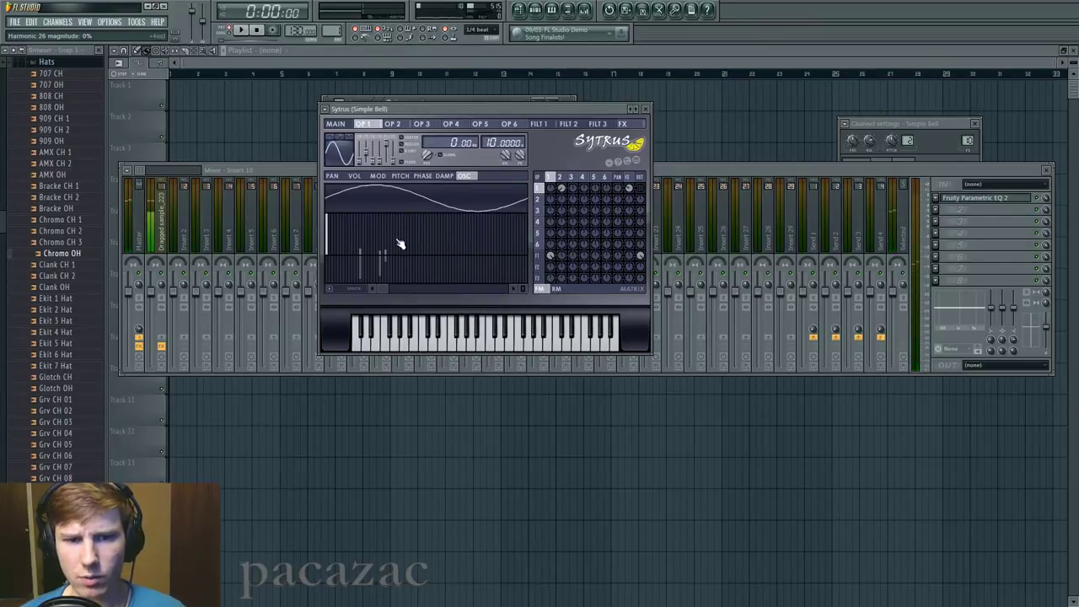
# Play a series of notes on the Simple Bell patch while viewing operator 1's oscillator
pyautogui.press('e')
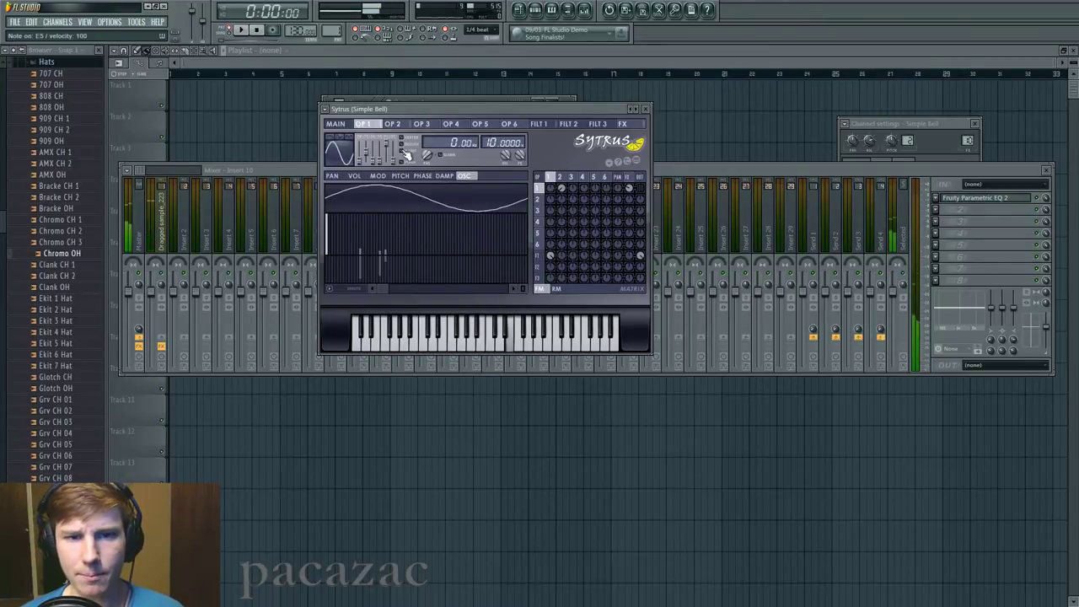
pyautogui.press('w')
pyautogui.press('m')
pyautogui.press('q')
pyautogui.press('w')
pyautogui.press('e')
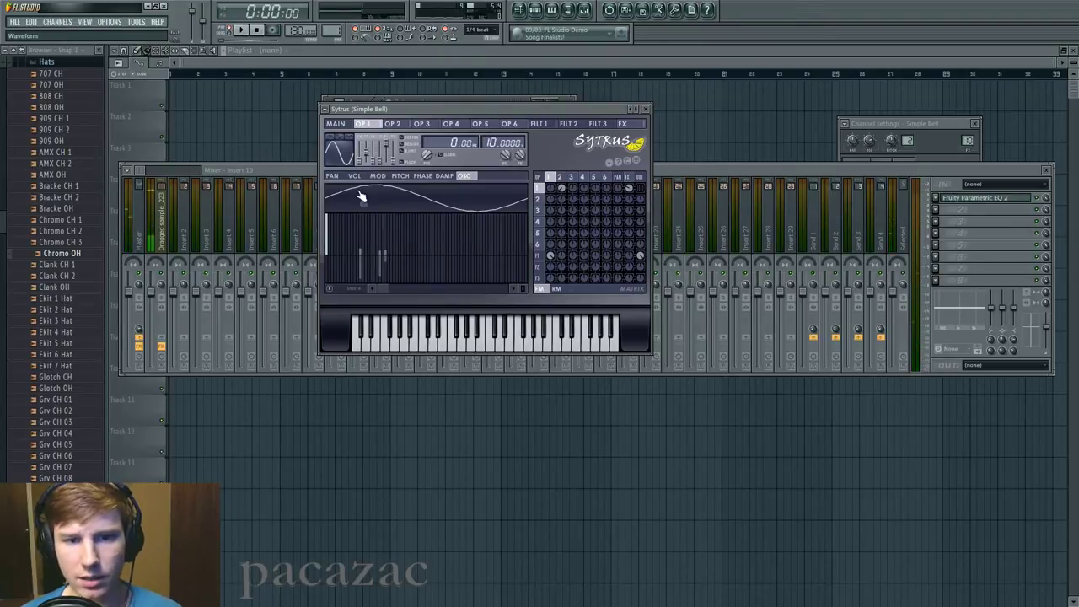
# Show operator 2 of the Simple Bell patch and play notes while examining its waveform
pyautogui.click(407, 125)
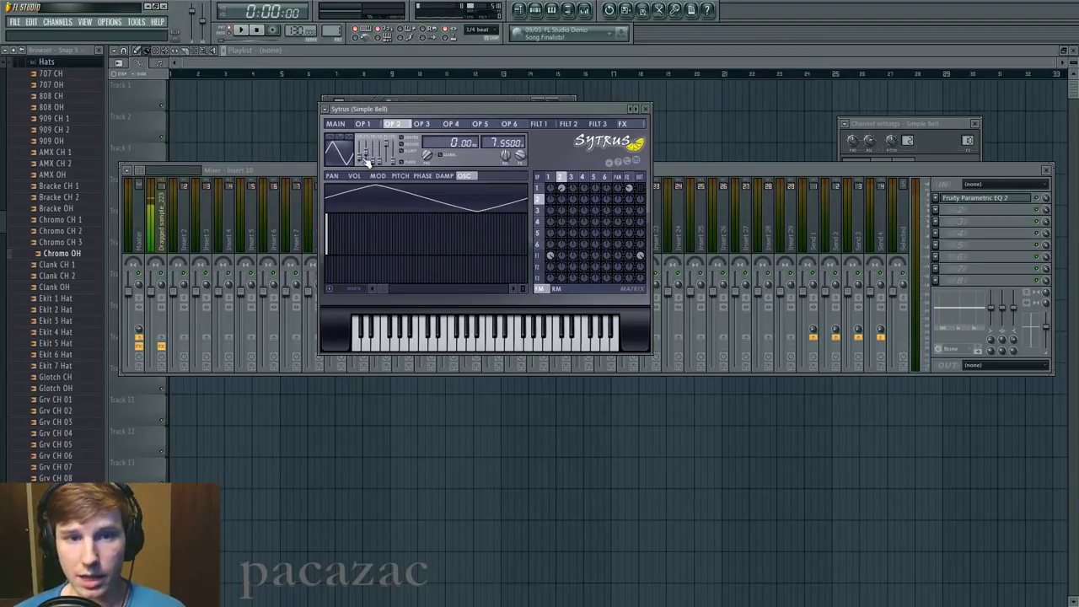
pyautogui.press('w')
pyautogui.press('q')
pyautogui.press('m')
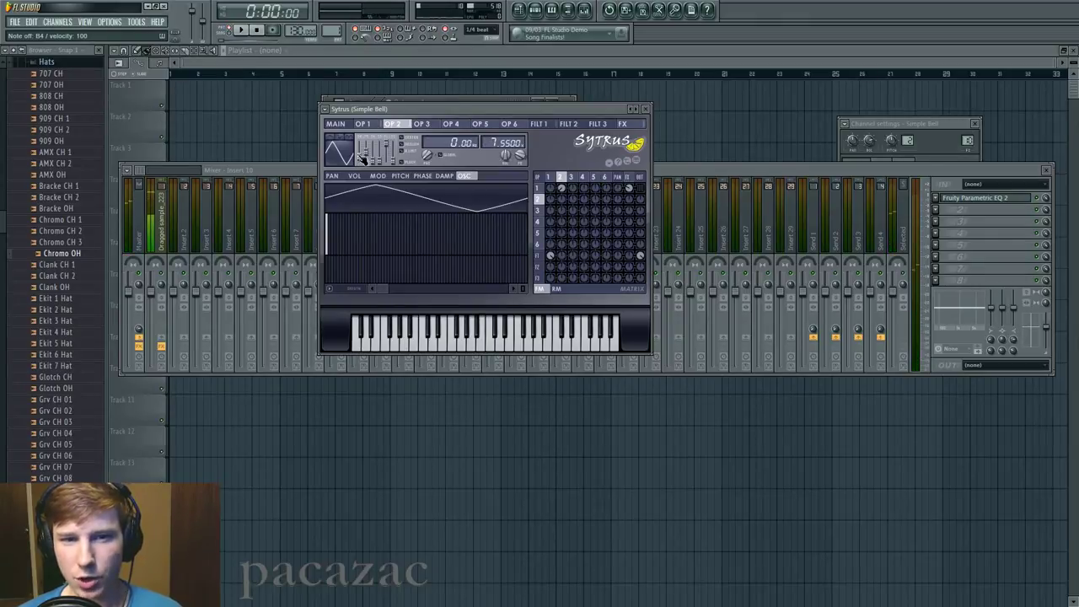
pyautogui.press('w')
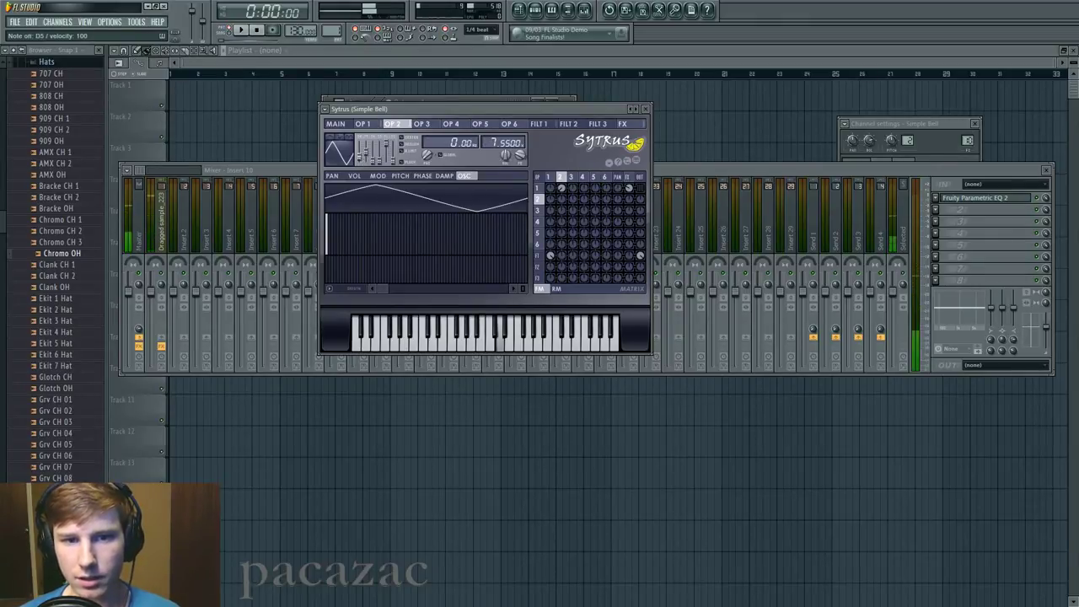
# Fine-tune operator 2's waveform shaping while repeating notes to hear the difference
pyautogui.moveTo(361, 159); pyautogui.dragTo(365, 161)
pyautogui.press('w')
pyautogui.press('w')
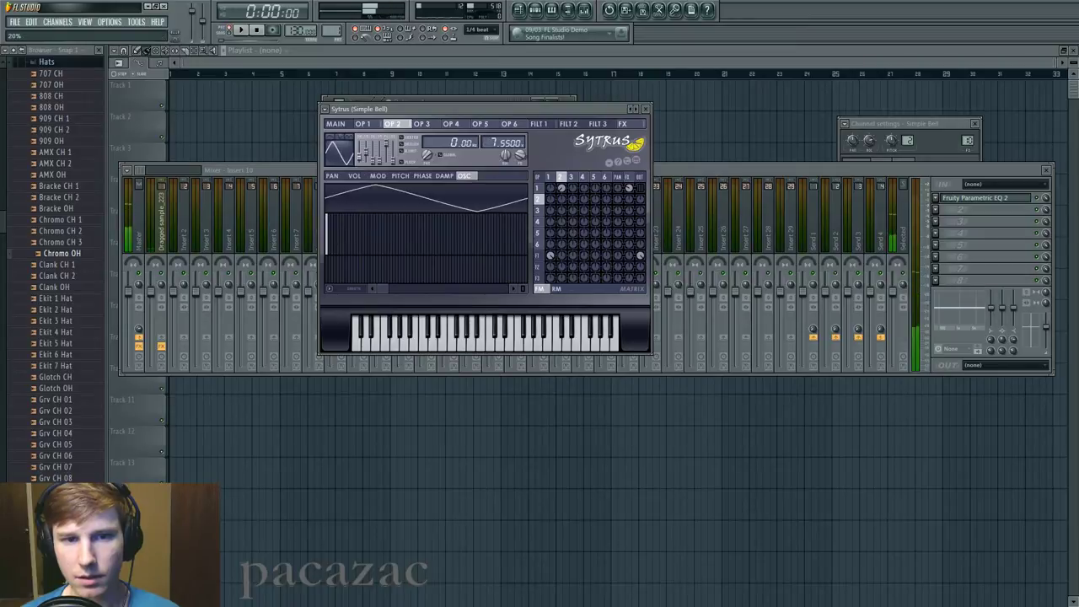
pyautogui.press('w')
pyautogui.press('q')
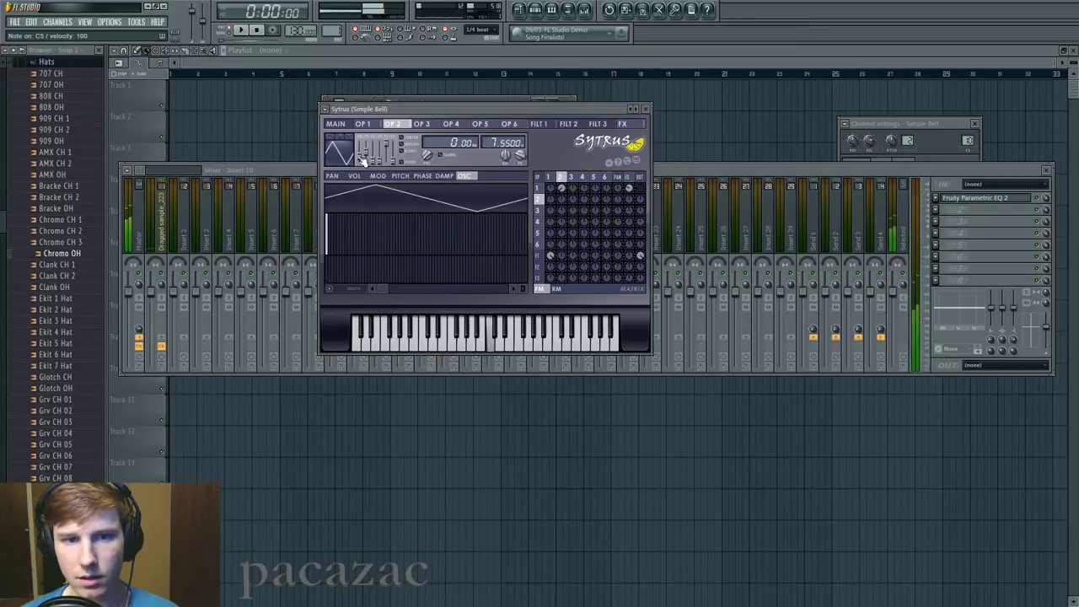
pyautogui.moveTo(365, 161); pyautogui.dragTo(364, 161)
pyautogui.press('q')
pyautogui.press('q')
pyautogui.press('q')
pyautogui.press('w')
pyautogui.press('w')
pyautogui.press('w')
pyautogui.press('w')
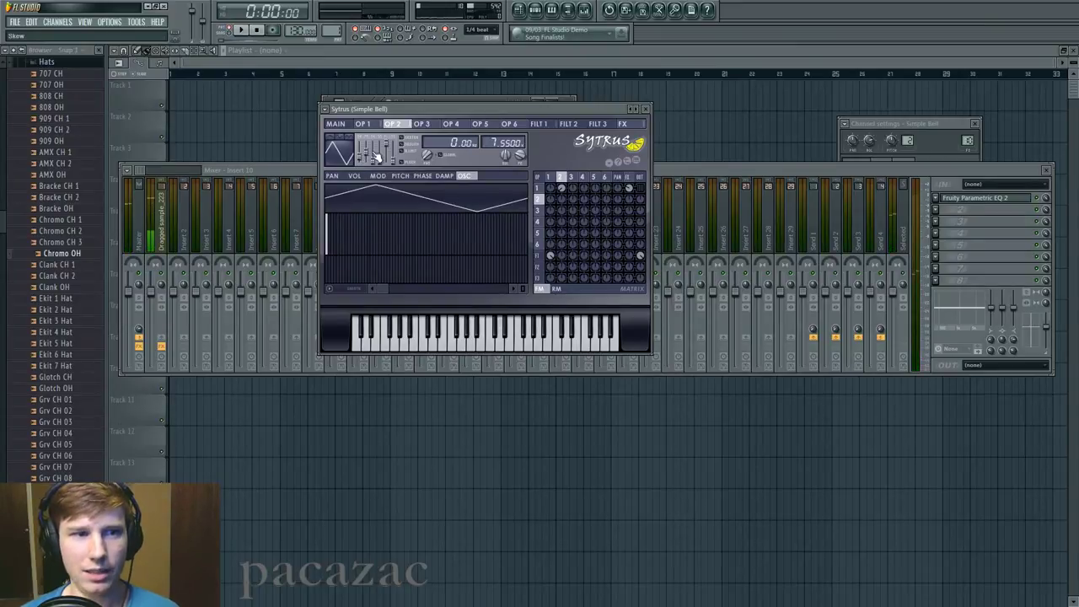
# Look through operators 3 and 4 of the Simple Bell patch and return to operator 2
pyautogui.click(432, 128)
pyautogui.click(458, 124)
pyautogui.click(396, 124)
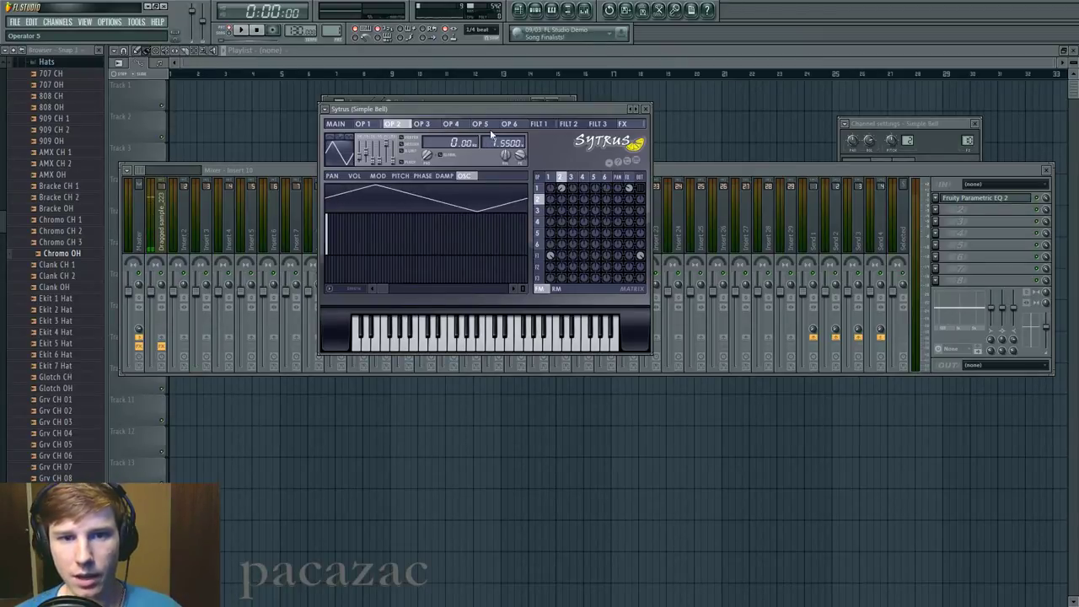
# Switch between operators 1 and 2 to compare their frequency ratios, and play notes on the Simple Bell patch
pyautogui.click(366, 124)
pyautogui.click(393, 127)
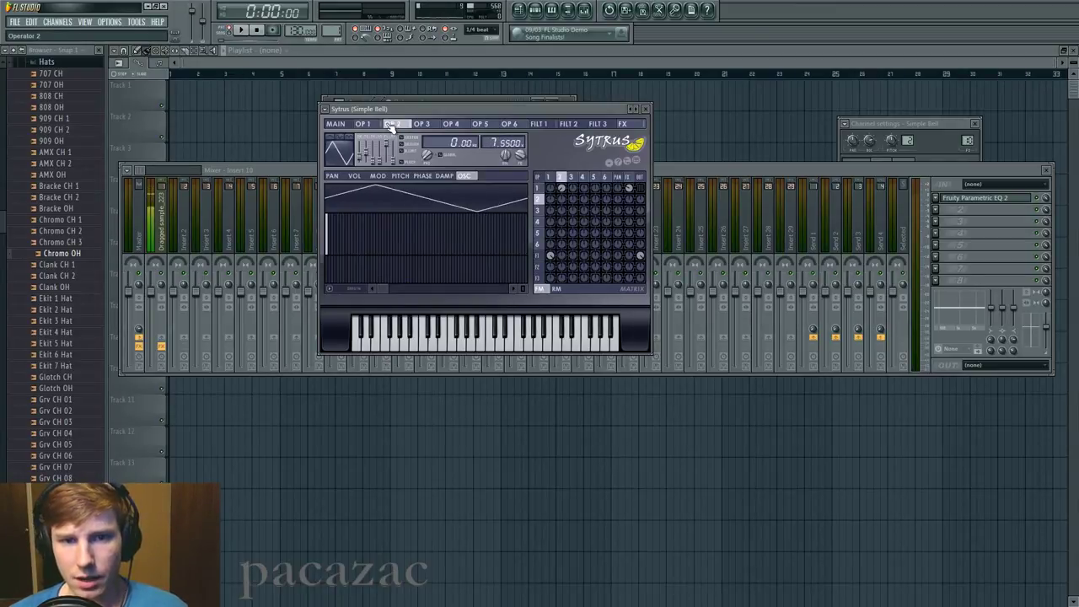
pyautogui.click(381, 124)
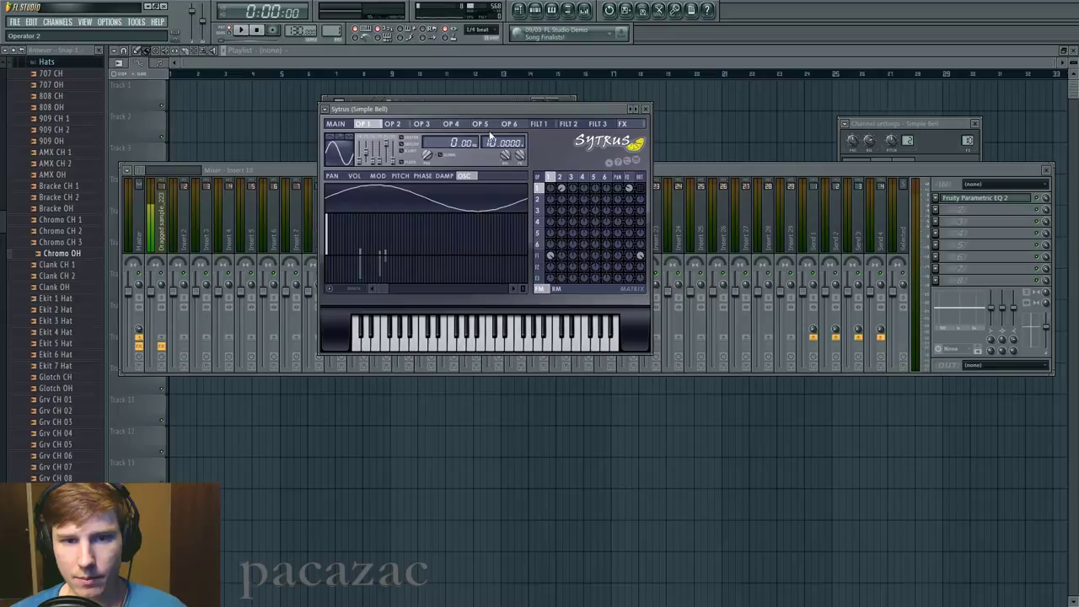
pyautogui.click(396, 125)
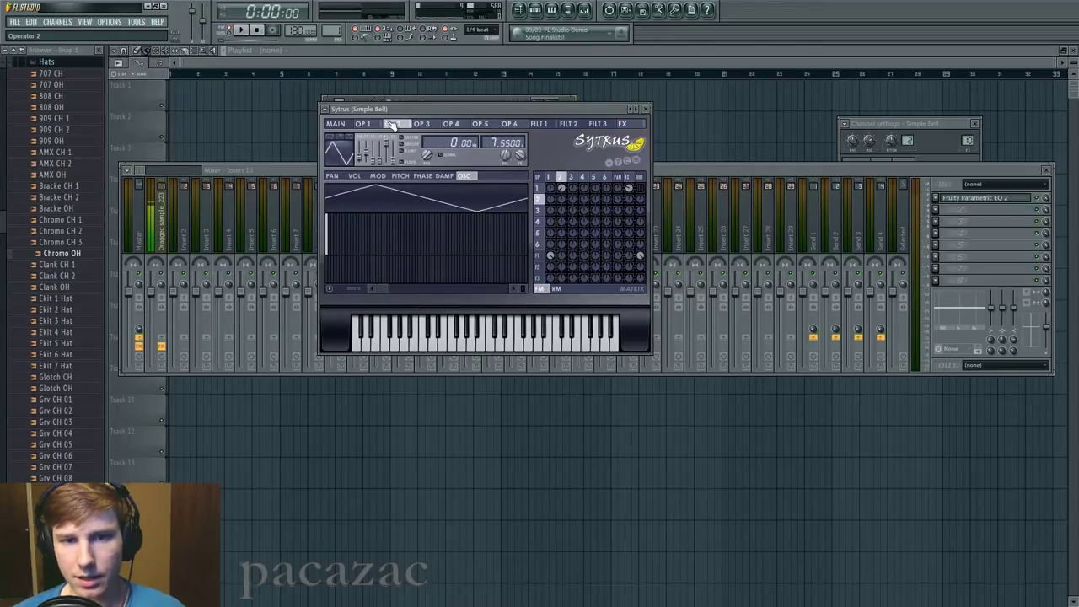
pyautogui.click(379, 125)
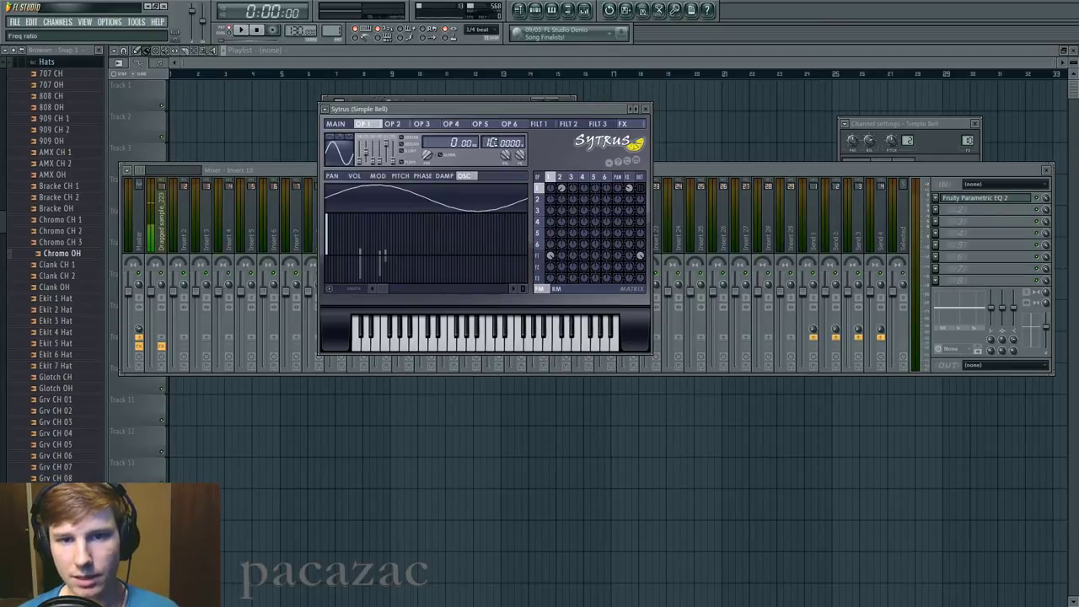
pyautogui.click(393, 125)
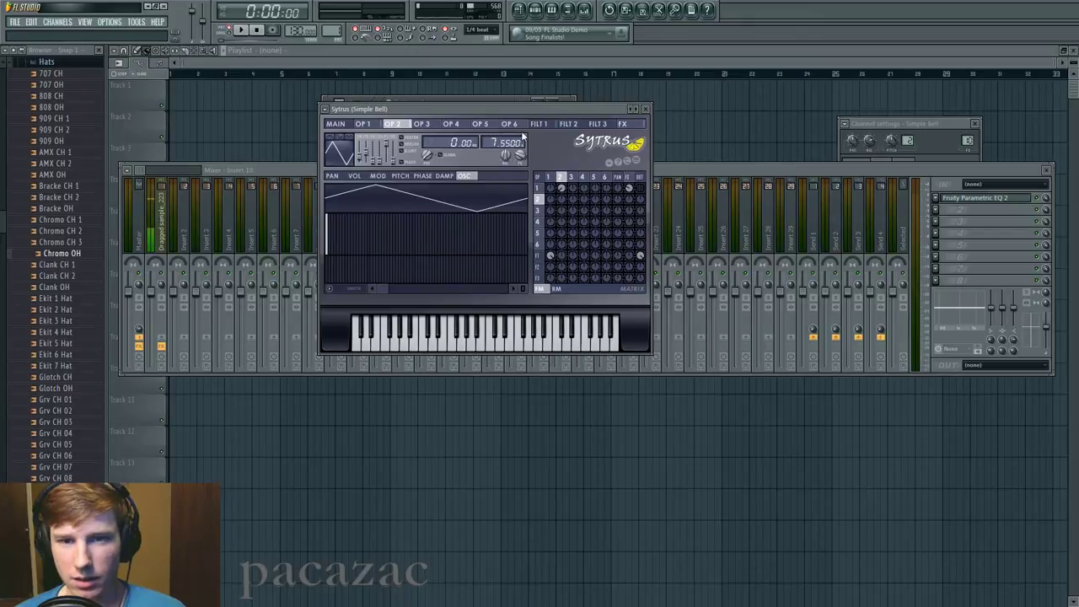
pyautogui.press('m')
pyautogui.press('b')
pyautogui.press('n')
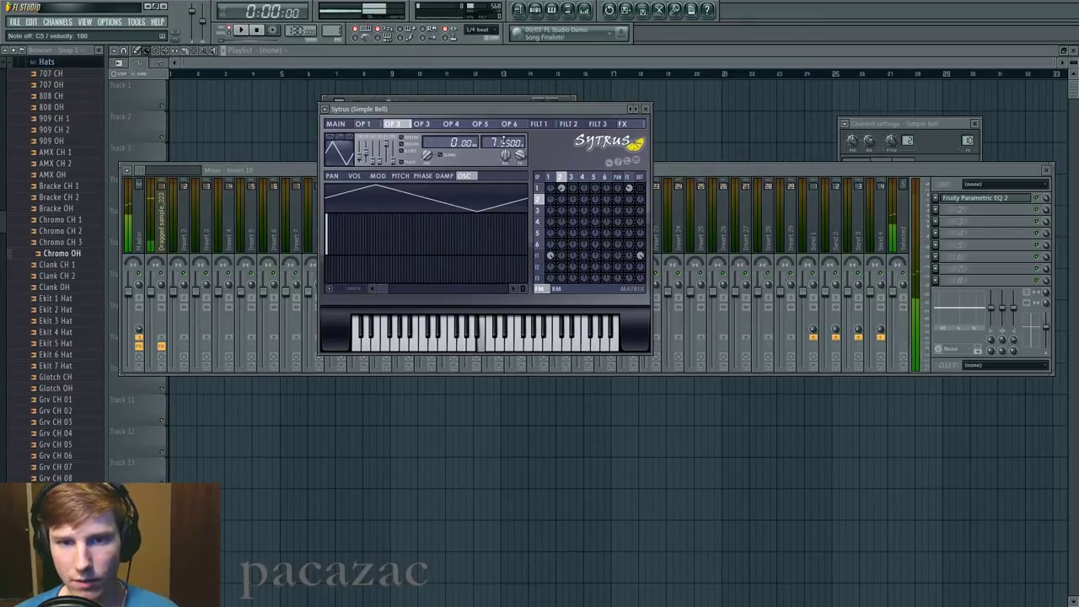
# Play a note on the Simple Bell patch and adjust operator 2's frequency ratio, ending at 7.5500
pyautogui.press('v')
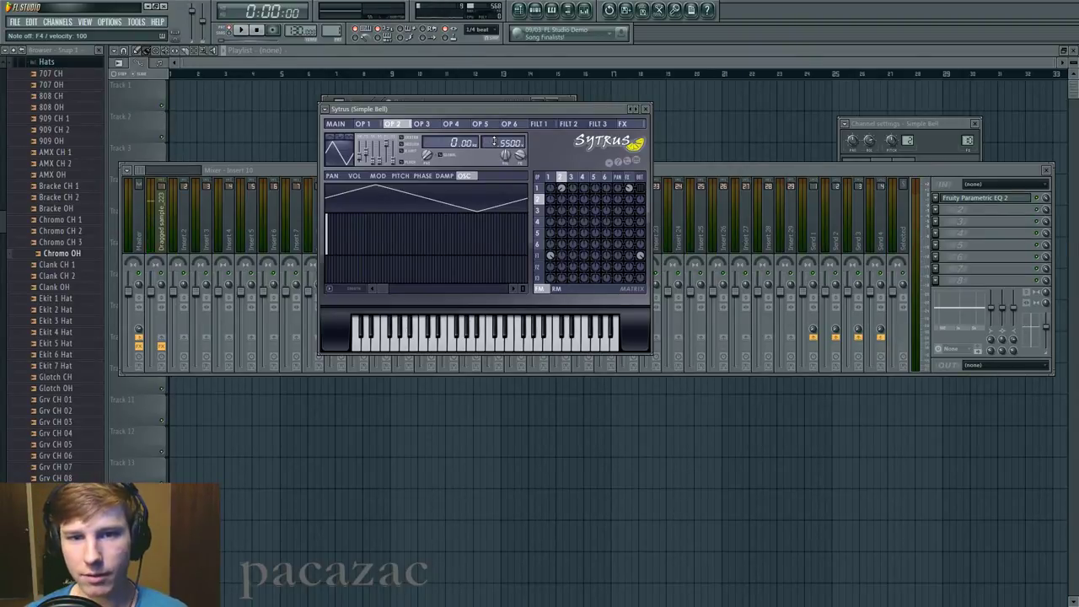
pyautogui.moveTo(495, 143)
pyautogui.mouseDown()
pyautogui.moveTo(496, 117)
pyautogui.moveTo(495, 134)
pyautogui.mouseUp()
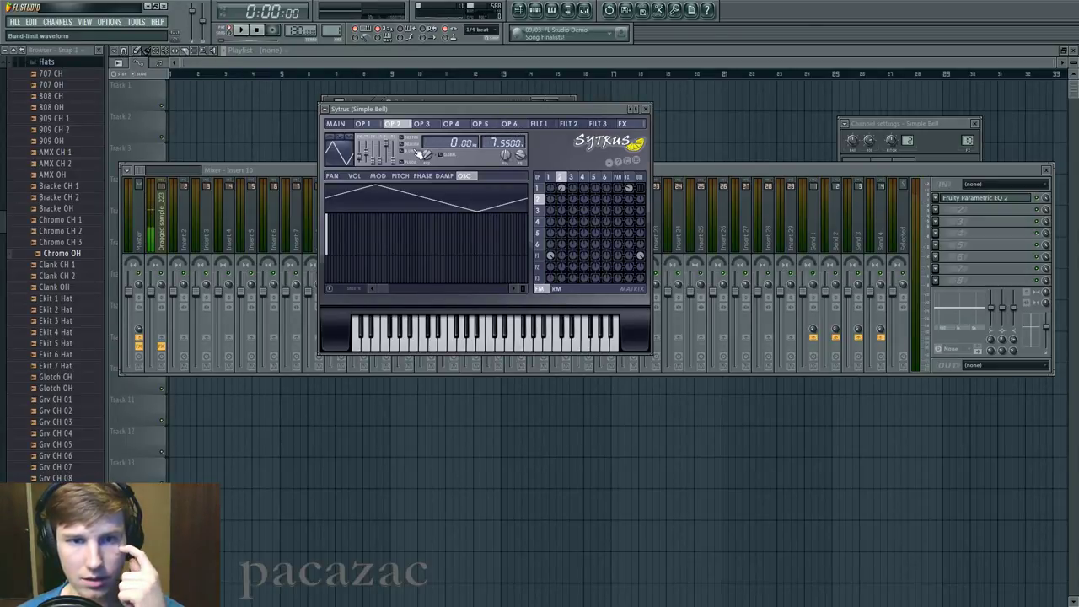
# Adjust the reverb's high damping in the patch's effects section, playing notes between changes to hear the difference
pyautogui.click(622, 124)
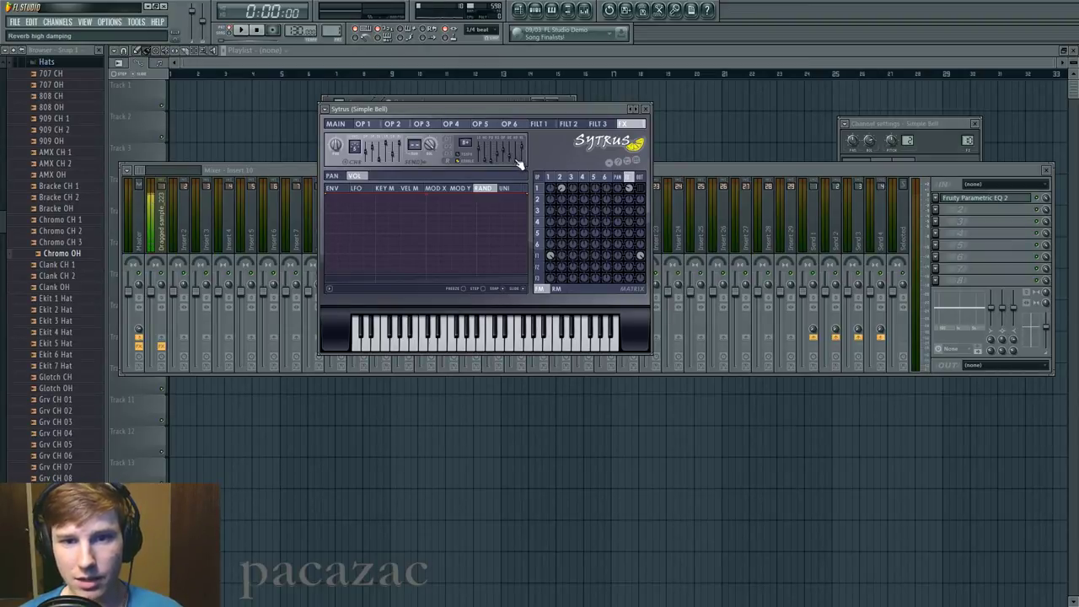
pyautogui.moveTo(520, 164); pyautogui.dragTo(520, 160)
pyautogui.press('b')
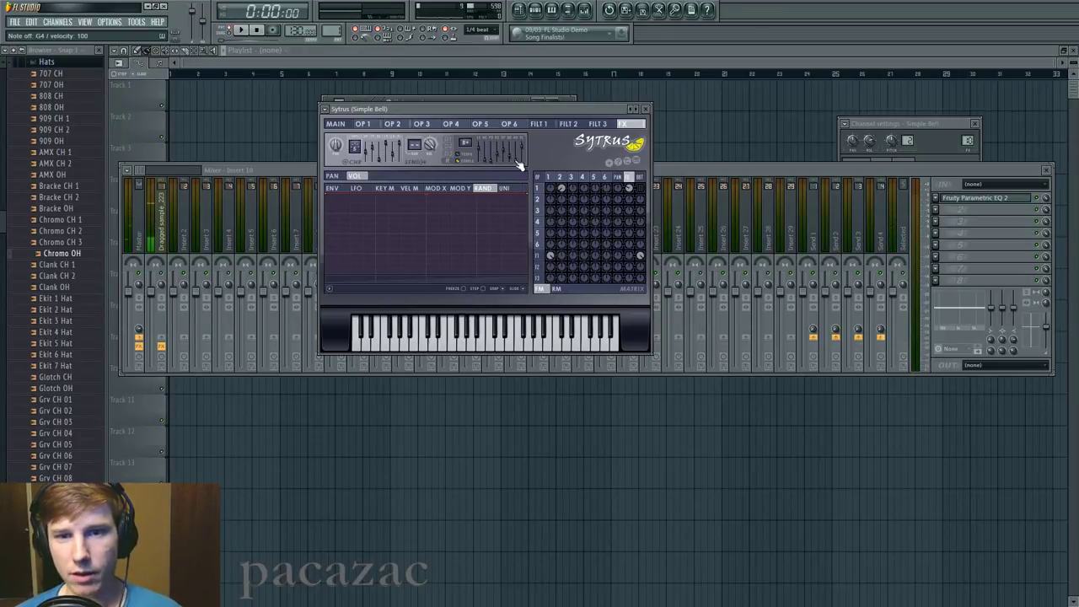
pyautogui.moveTo(520, 160); pyautogui.dragTo(520, 147)
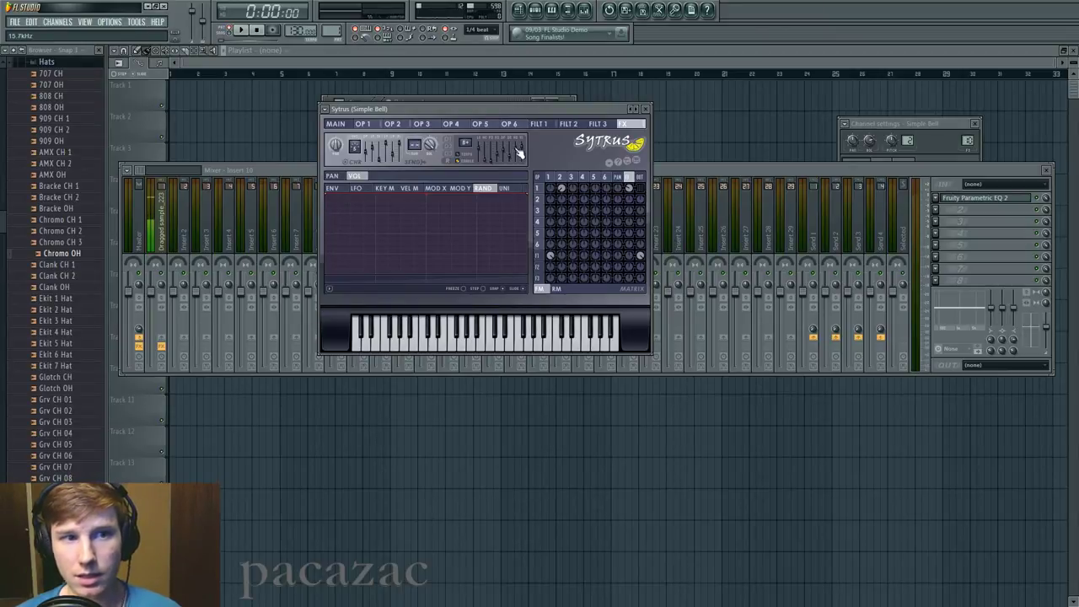
pyautogui.press('n')
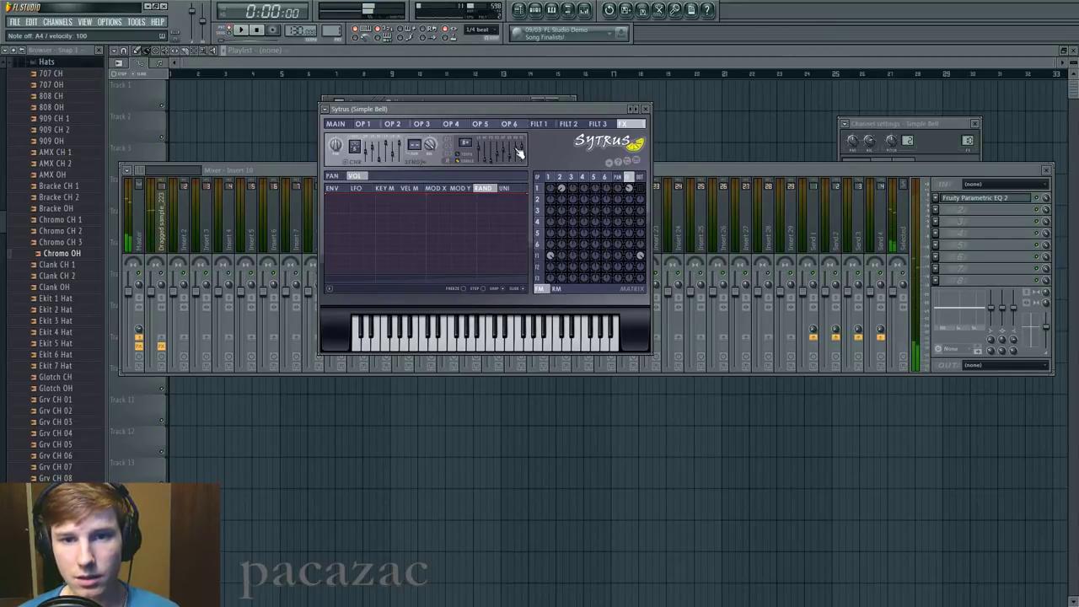
pyautogui.press('m')
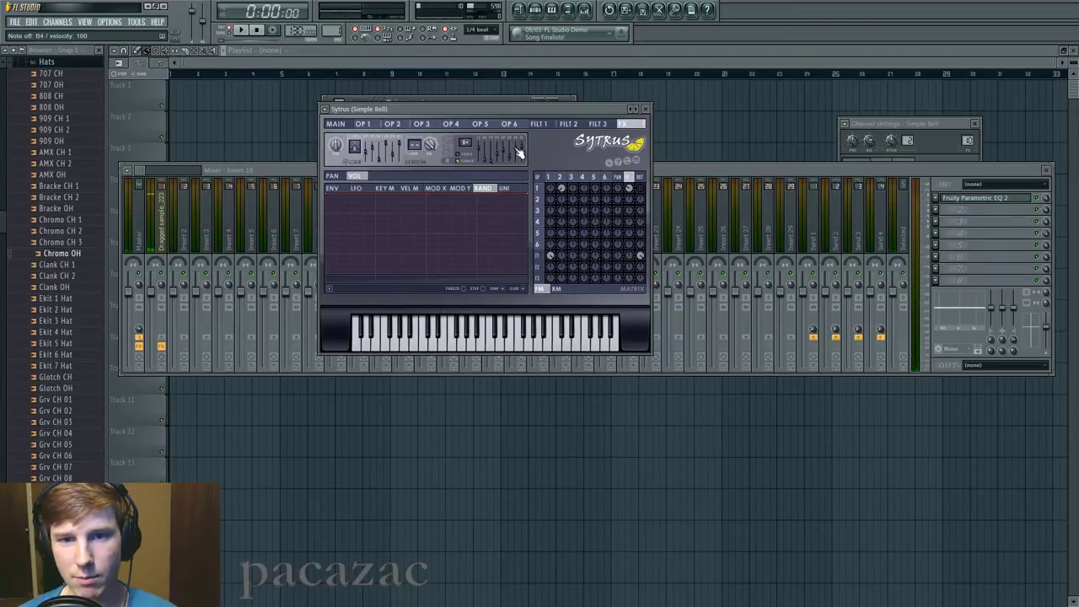
pyautogui.moveTo(518, 151); pyautogui.dragTo(518, 154)
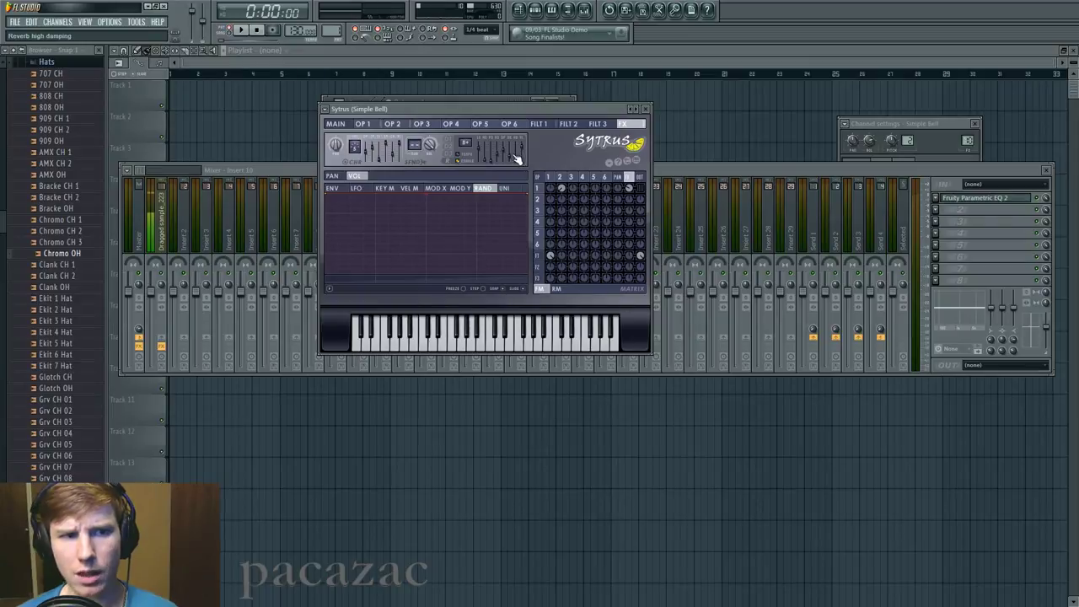
# Play a series of notes to listen to the bell with its reverb settings
pyautogui.press('m')
pyautogui.press('b')
pyautogui.press(',')
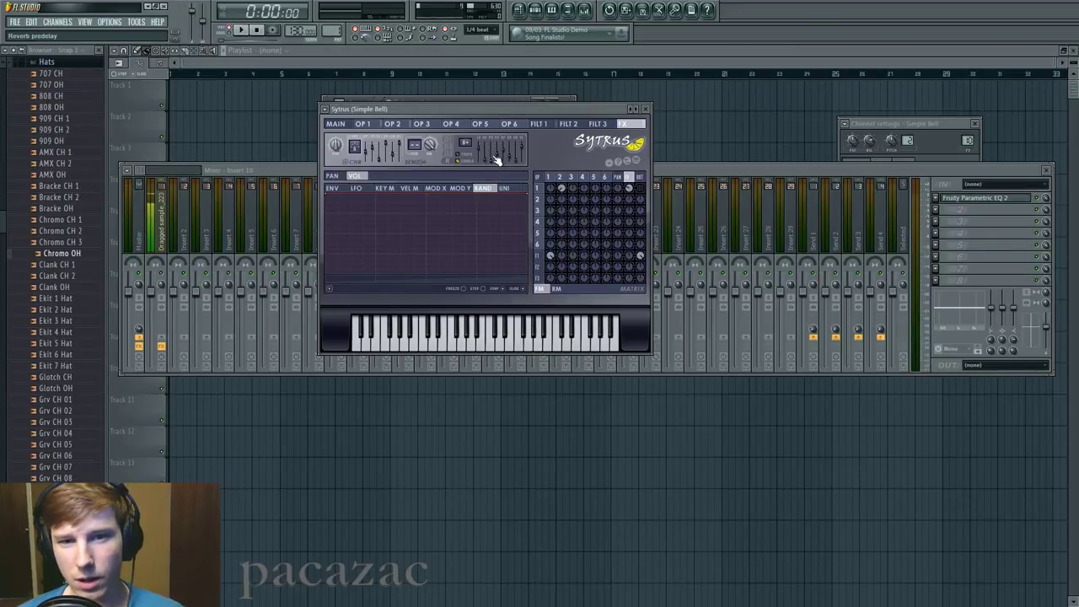
pyautogui.press(',')
pyautogui.press('n')
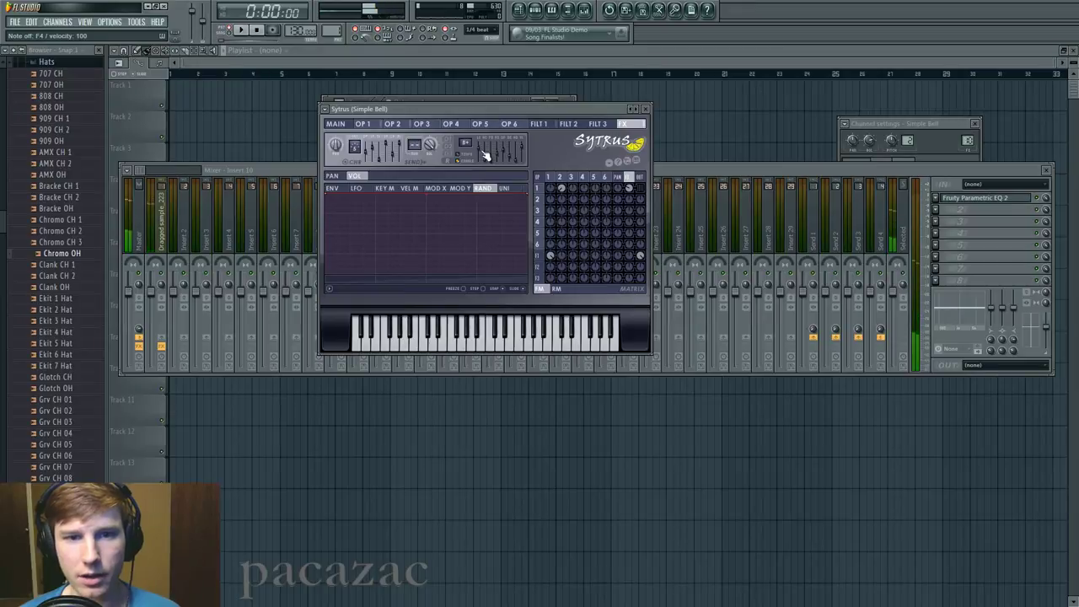
pyautogui.press('/')
pyautogui.press('m')
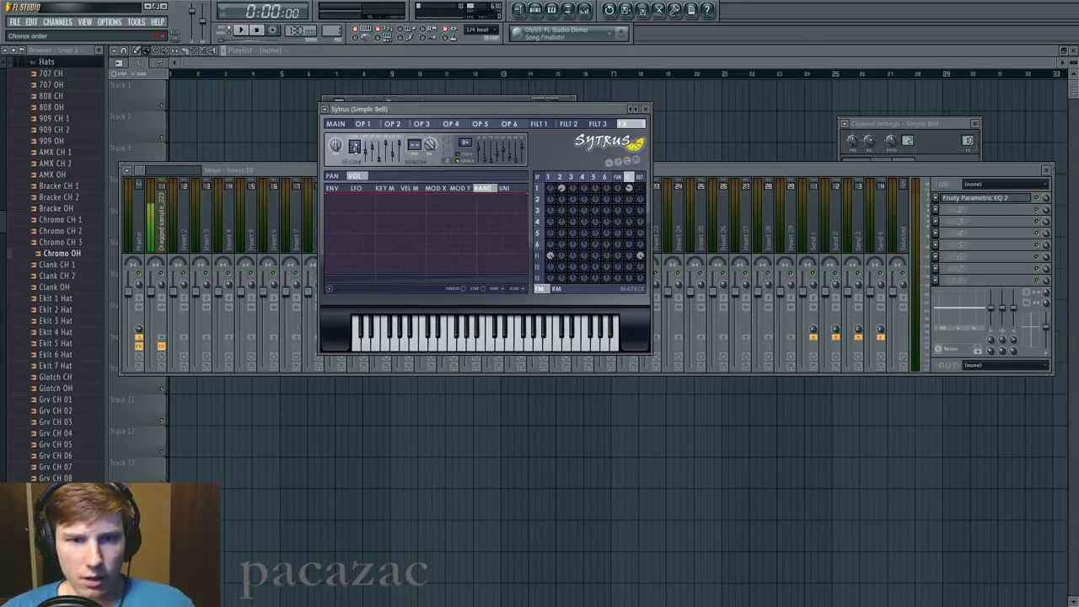
# Turn the chorus order down to off and back up to compare the bell with and without chorus
pyautogui.moveTo(356, 149); pyautogui.dragTo(356, 143)
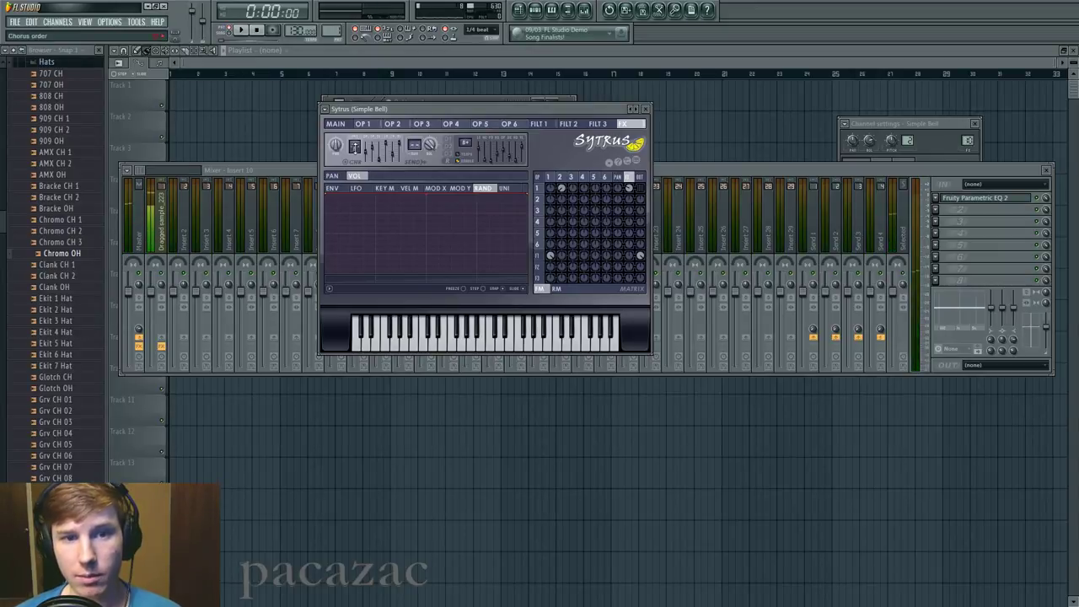
pyautogui.click(355, 147)
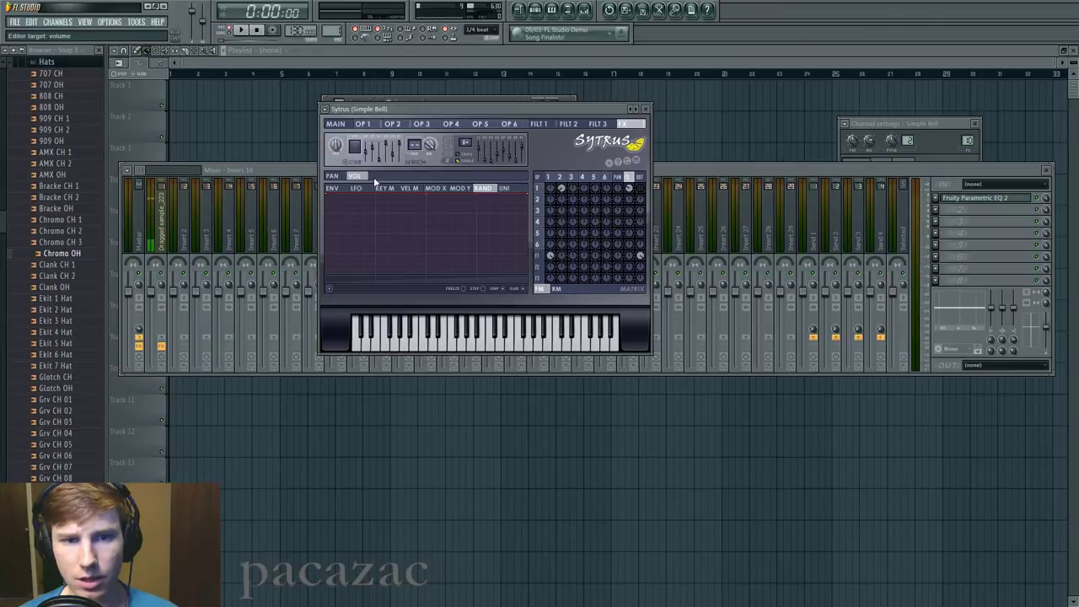
pyautogui.moveTo(355, 148); pyautogui.dragTo(355, 139)
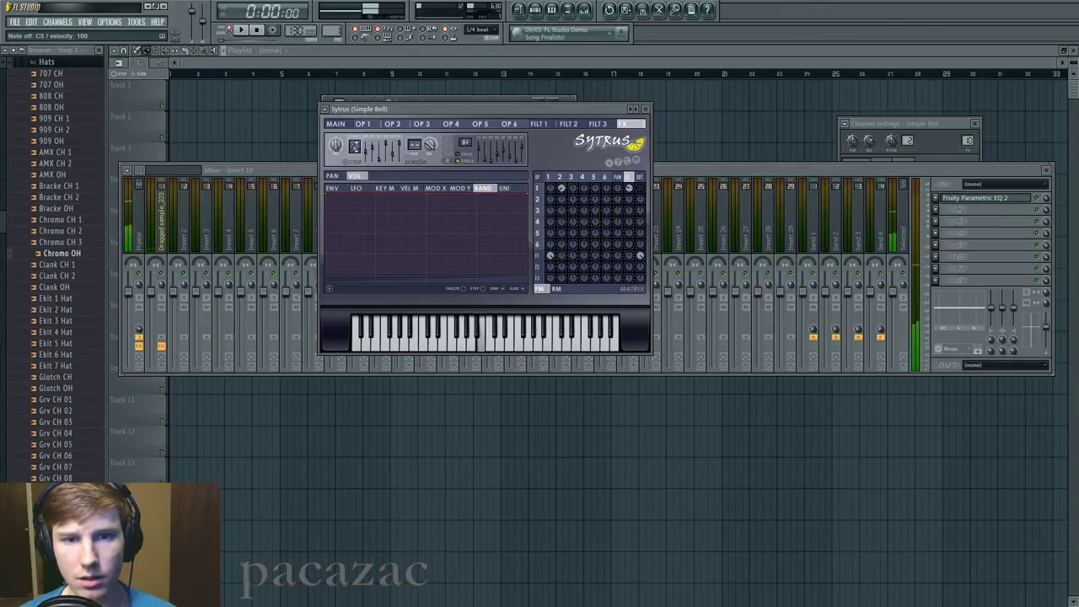
# Review the main settings and operator 1's random articulation curves for volume, damping, phase and pitch while playing notes
pyautogui.click(351, 123)
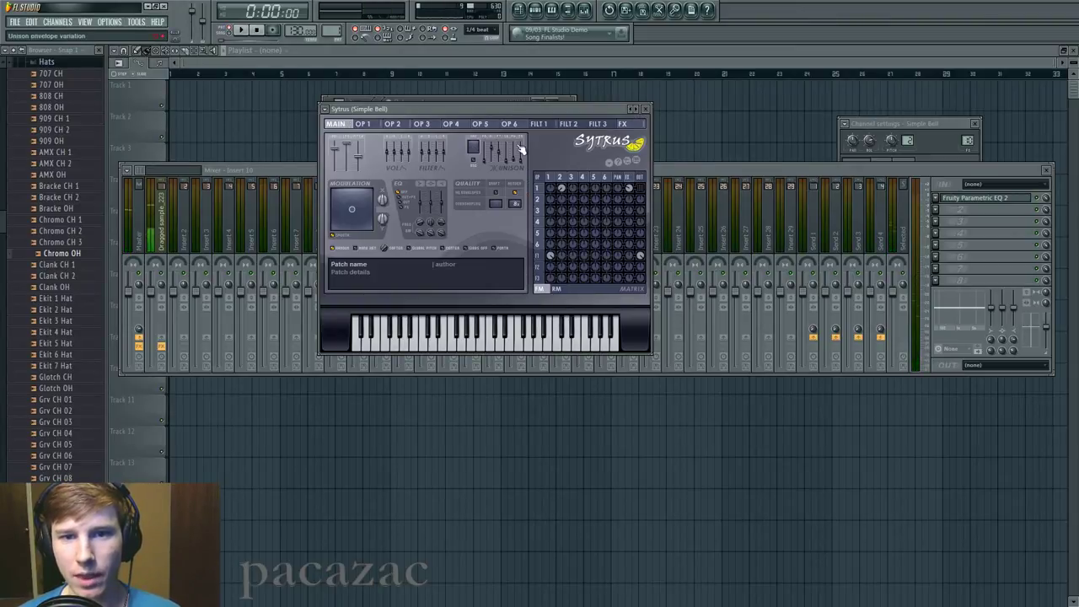
pyautogui.click(362, 123)
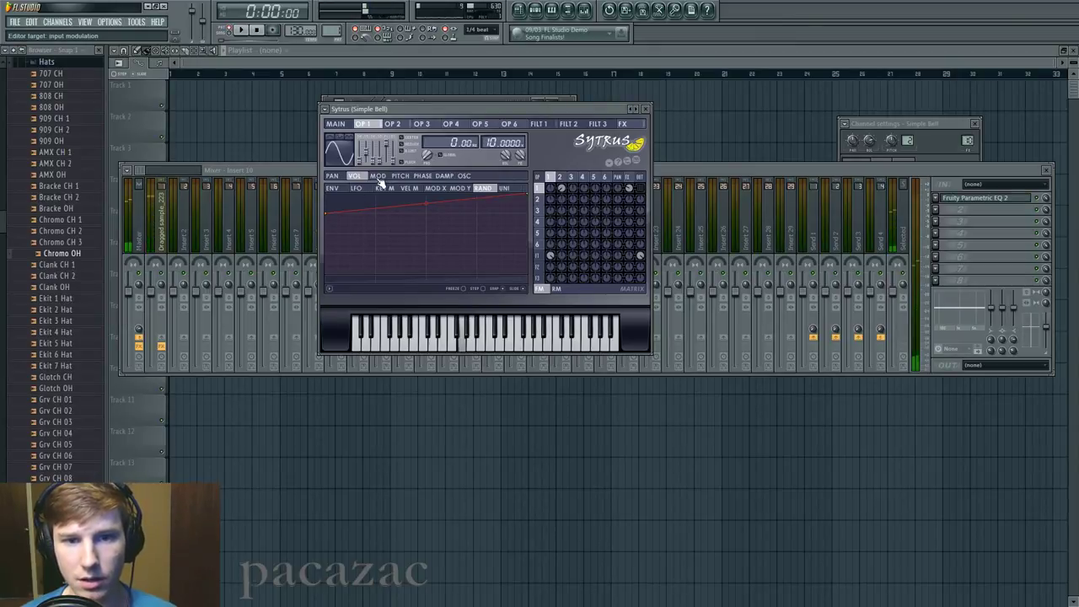
pyautogui.click(442, 176)
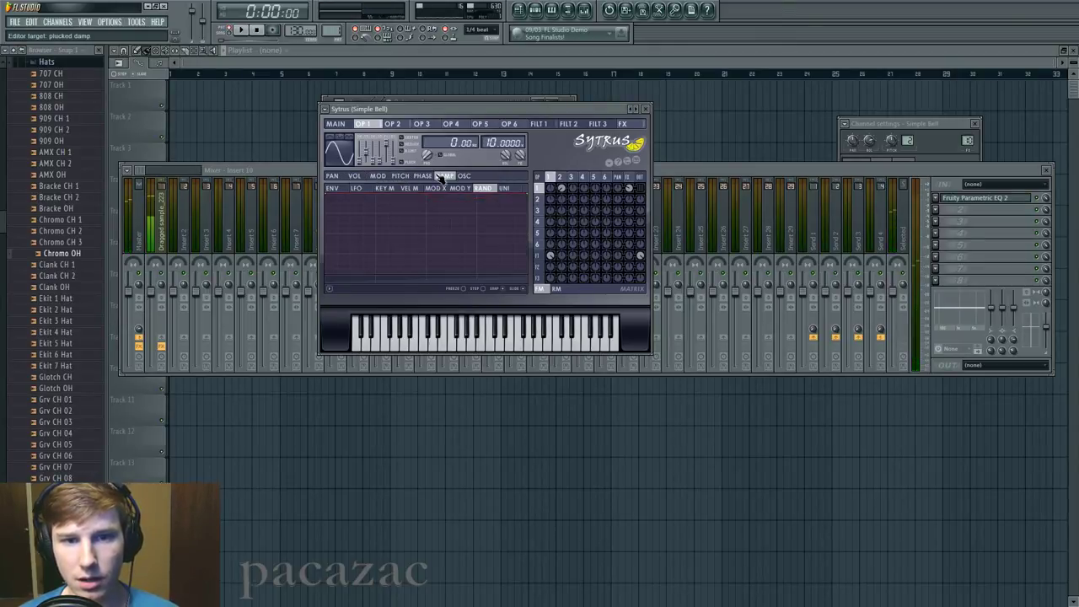
pyautogui.click(359, 176)
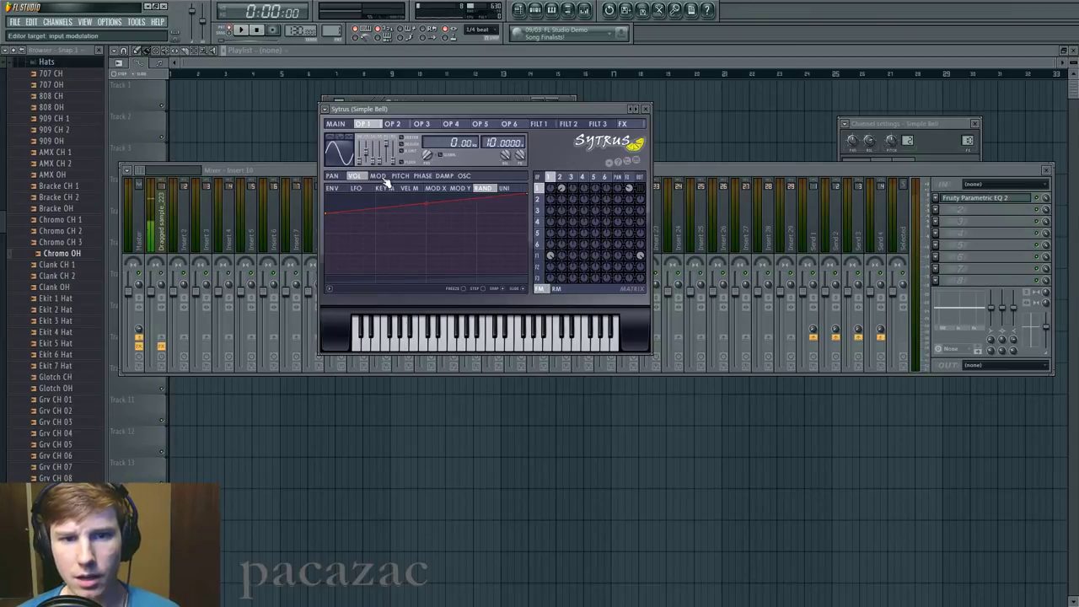
pyautogui.click(444, 176)
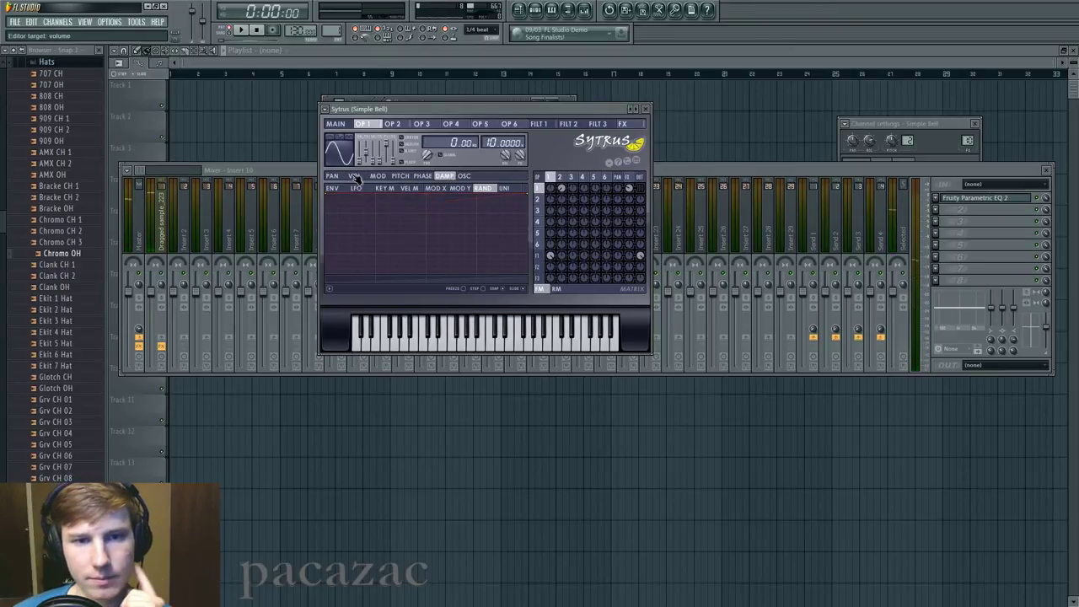
pyautogui.click(355, 176)
pyautogui.click(422, 176)
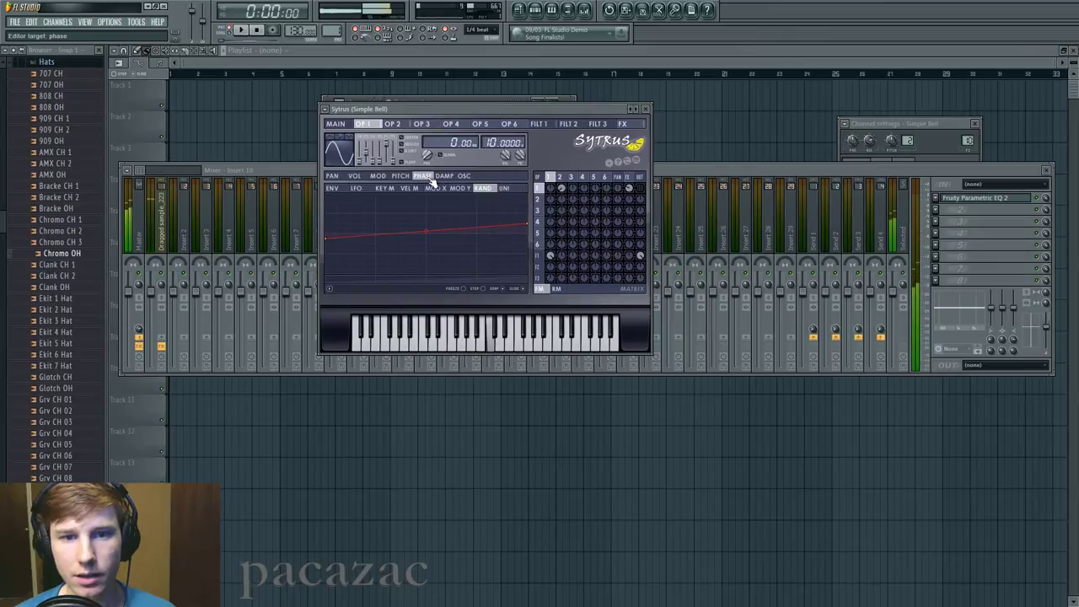
pyautogui.click(407, 176)
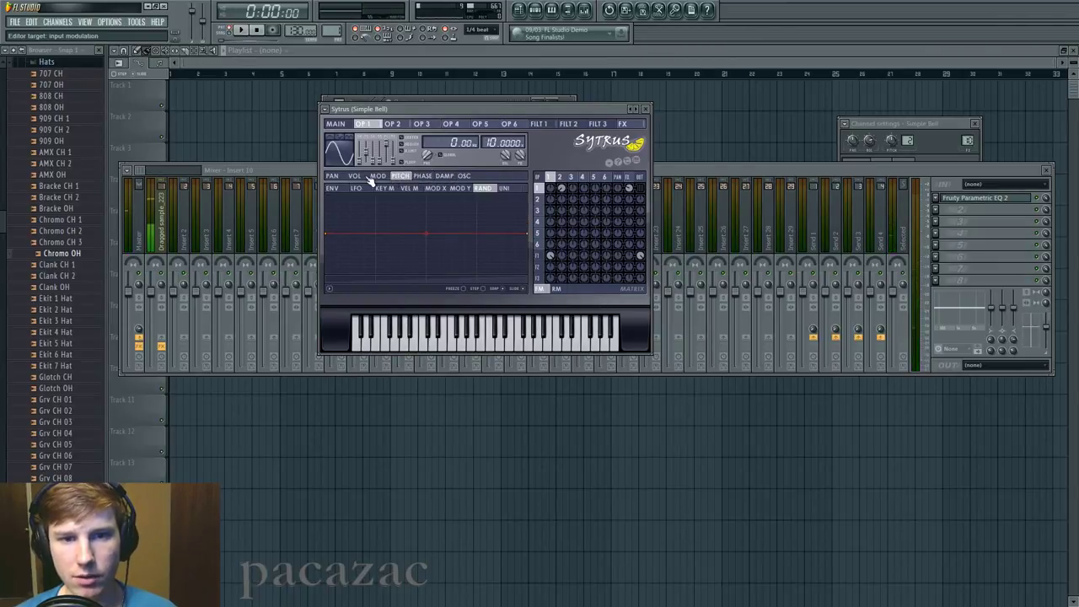
# Show filter 1's random cutoff curve and its list of available filter types
pyautogui.click(541, 125)
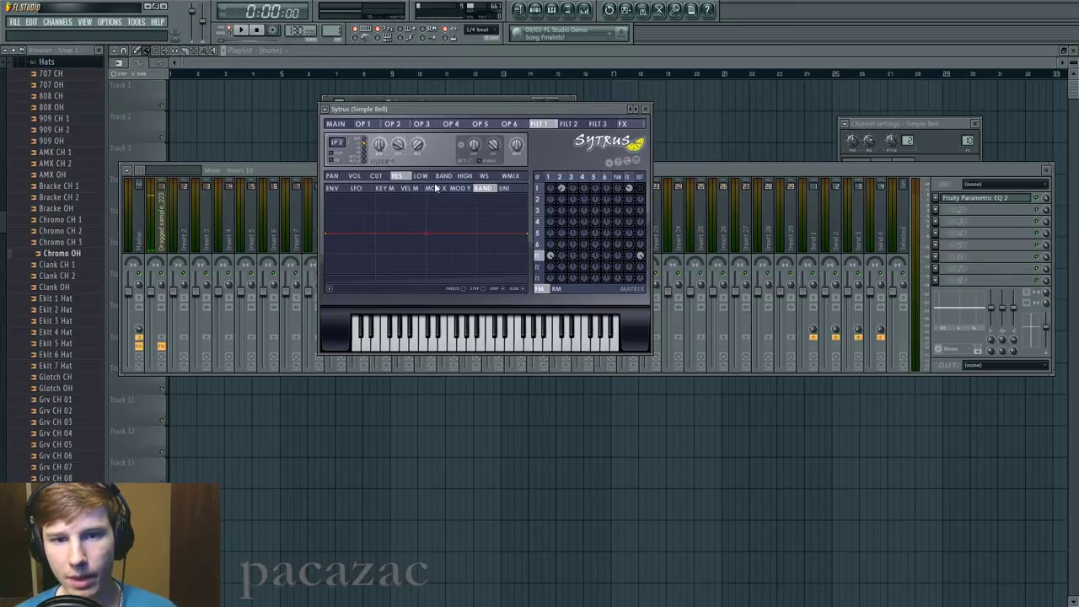
pyautogui.click(376, 175)
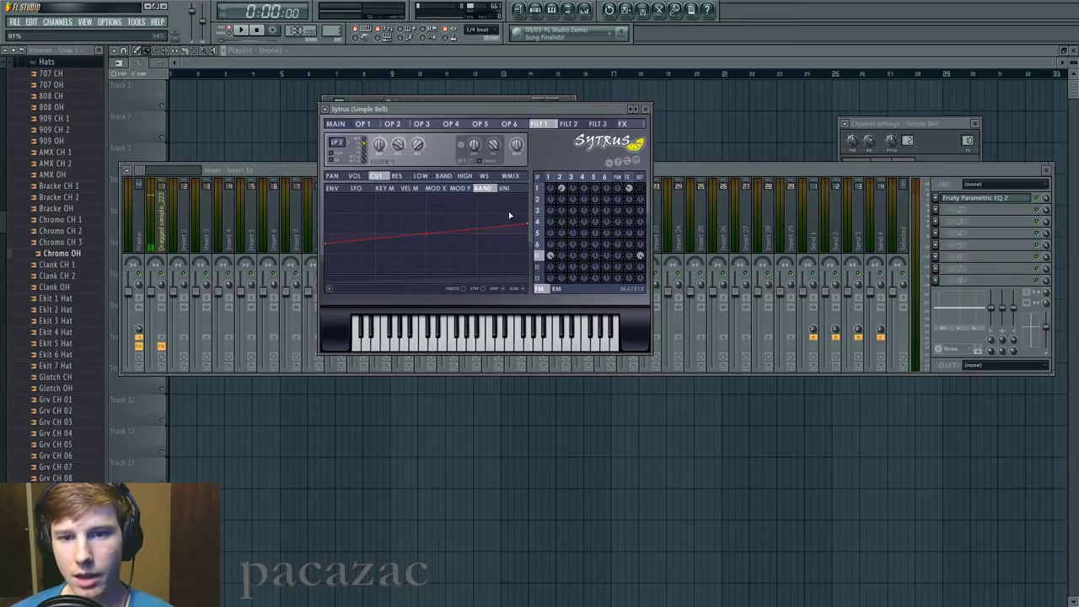
pyautogui.click(338, 141)
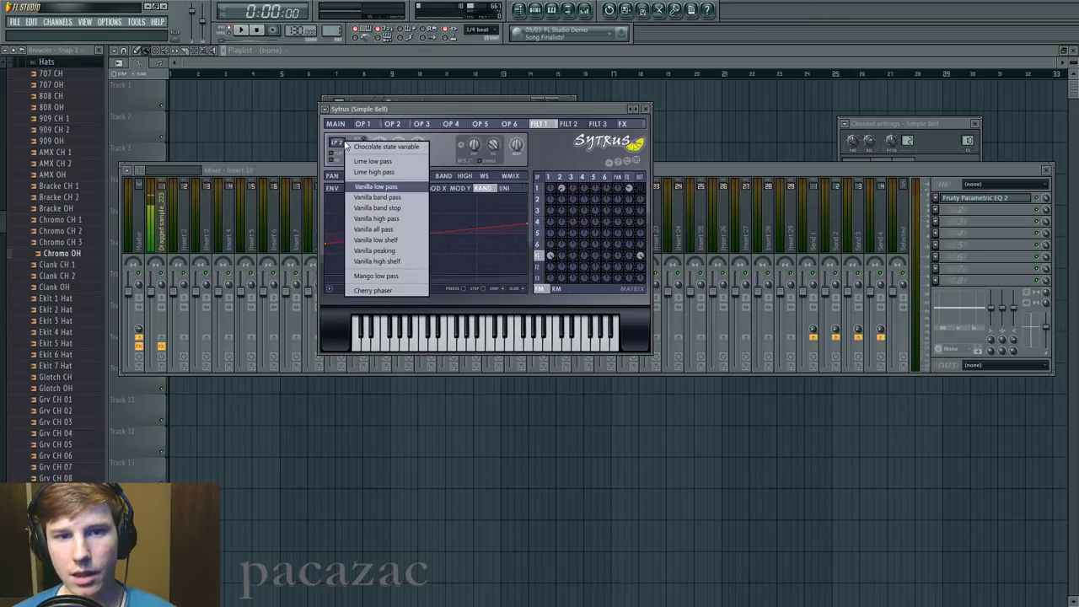
# Open the Fruity Parametric EQ 2 on Insert 10, raise band 7's low-pass frequency, and disable that band
pyautogui.click(997, 198)
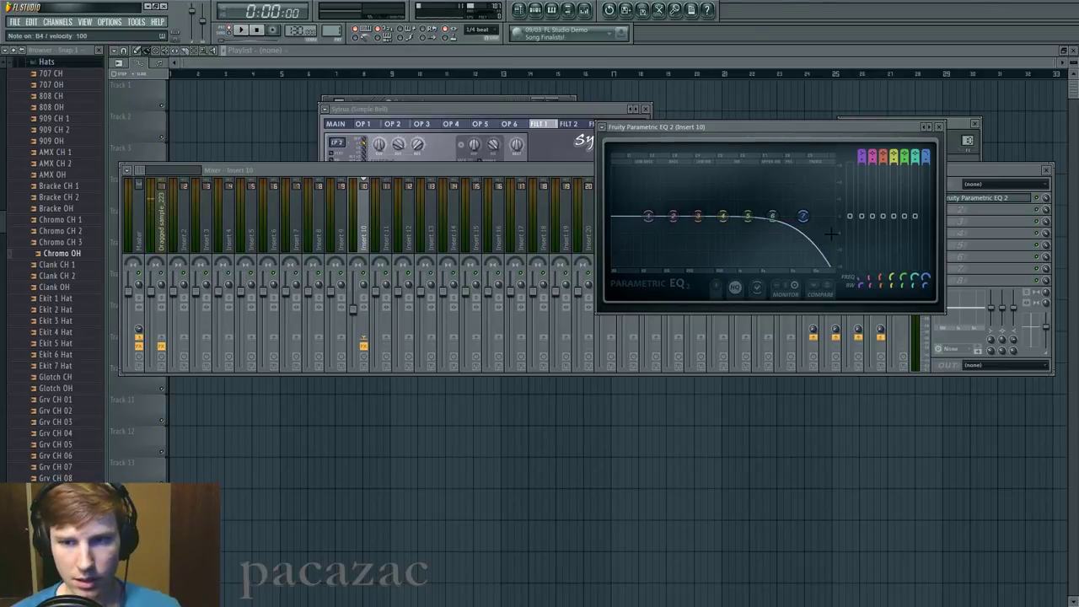
pyautogui.moveTo(803, 216); pyautogui.dragTo(832, 216)
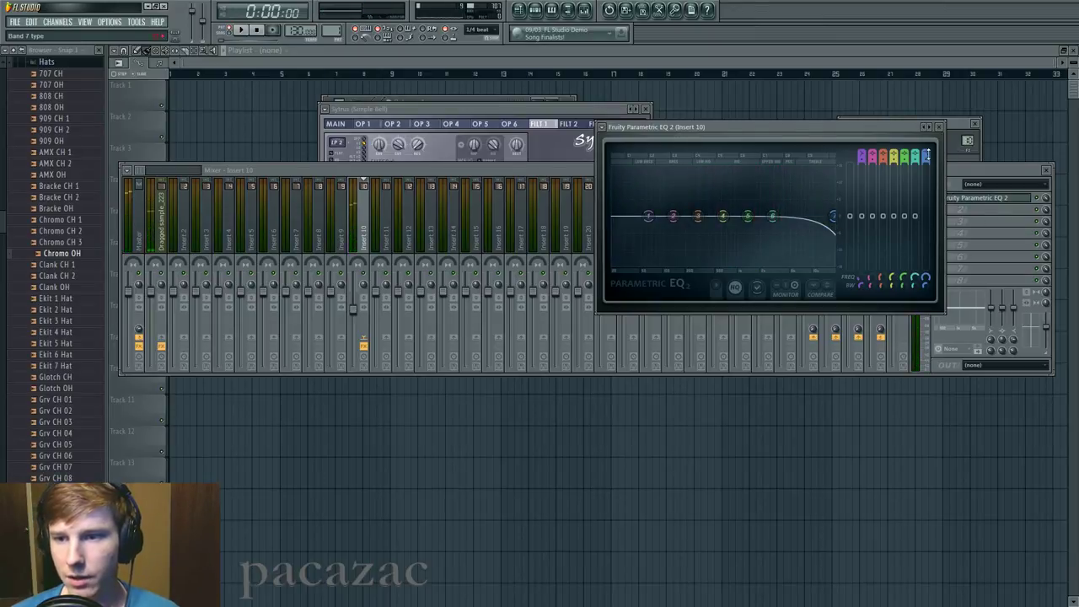
pyautogui.moveTo(926, 155); pyautogui.dragTo(927, 167)
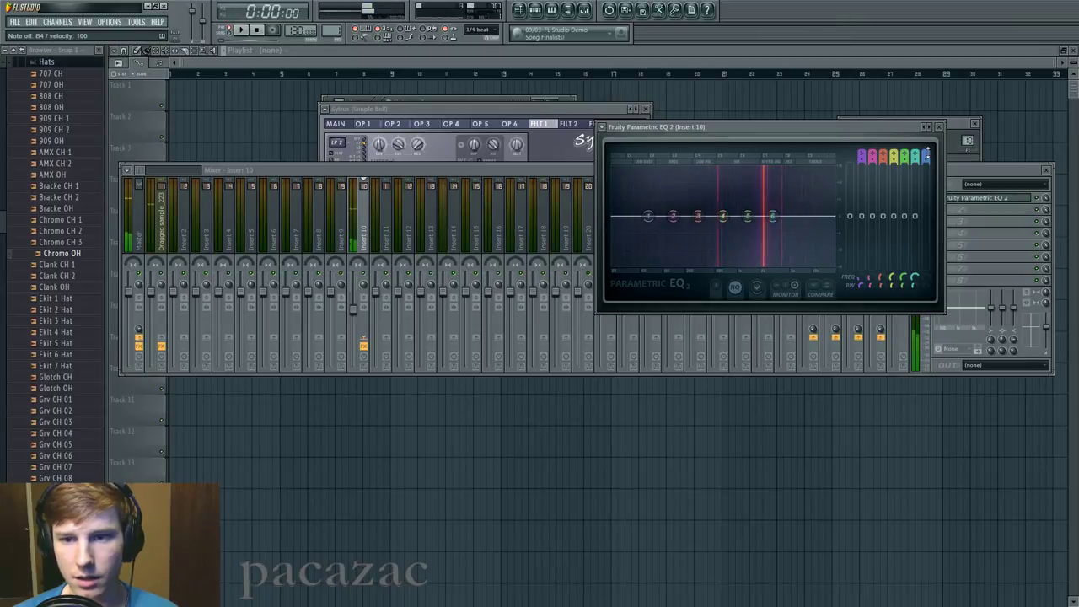
# Re-enable the EQ's band 7 low pass, try lower cutoff frequencies around 8065 Hz, and switch the band off again
pyautogui.click(553, 112)
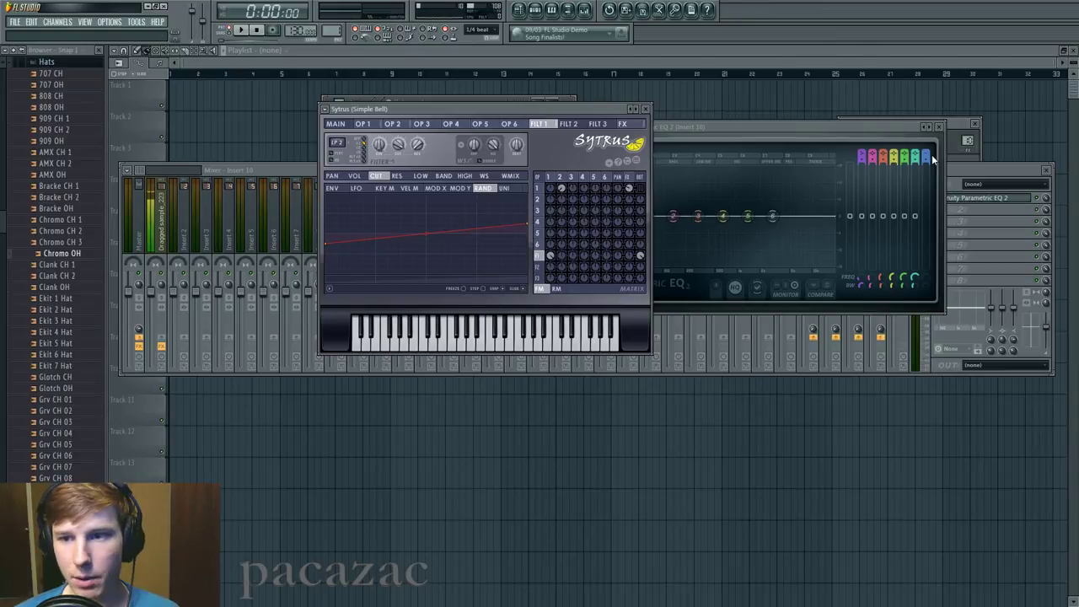
pyautogui.click(929, 153)
pyautogui.moveTo(926, 157)
pyautogui.mouseDown()
pyautogui.moveTo(925, 137)
pyautogui.moveTo(926, 150)
pyautogui.mouseUp()
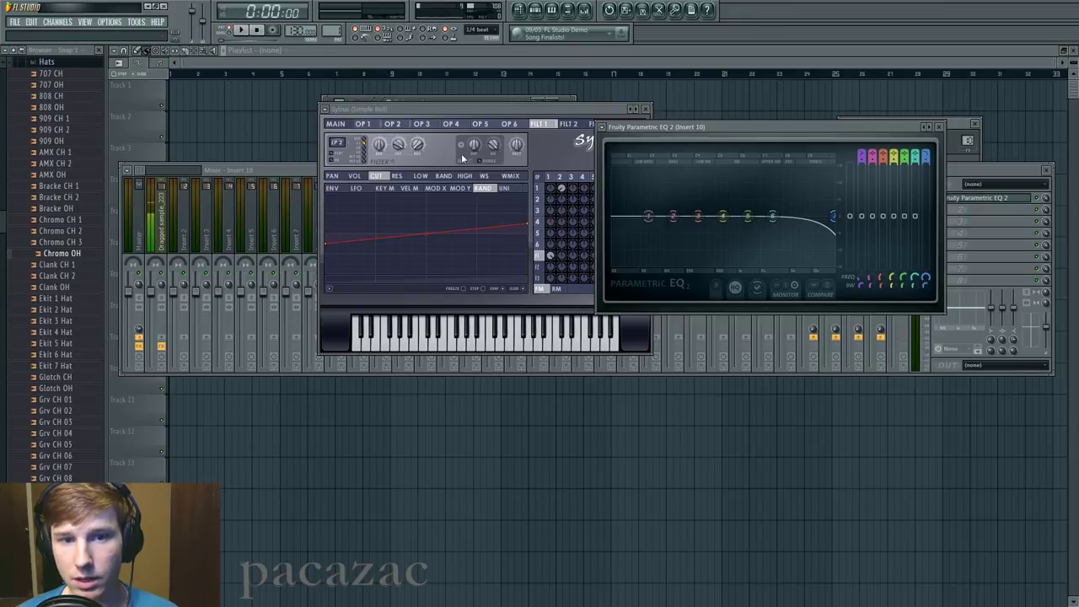
pyautogui.moveTo(925, 281); pyautogui.dragTo(925, 302)
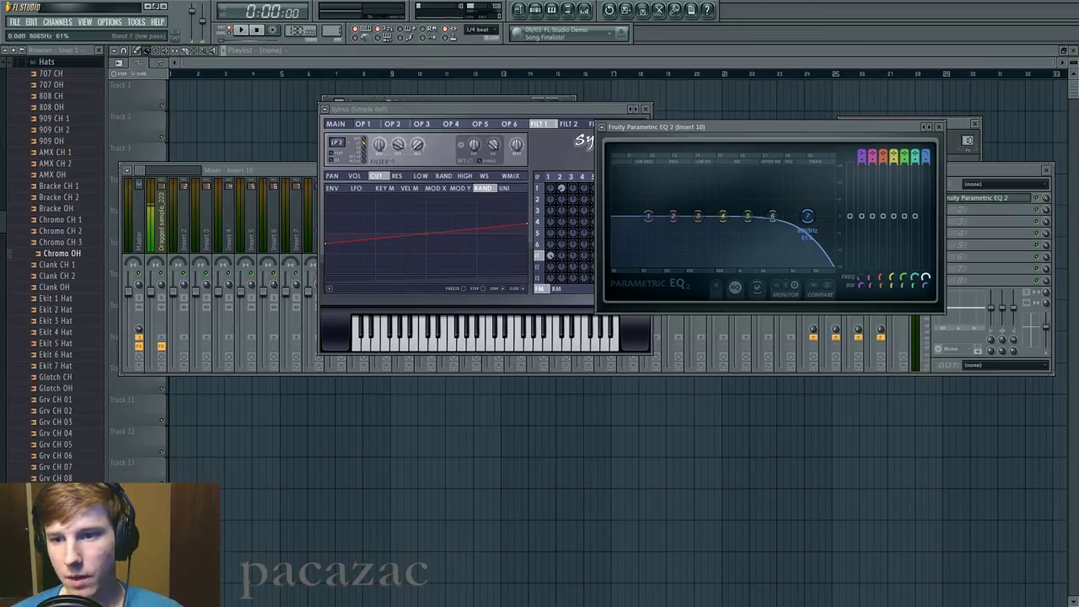
pyautogui.moveTo(926, 302); pyautogui.dragTo(966, 309)
pyautogui.moveTo(925, 278); pyautogui.dragTo(926, 282)
pyautogui.moveTo(925, 156); pyautogui.dragTo(926, 166)
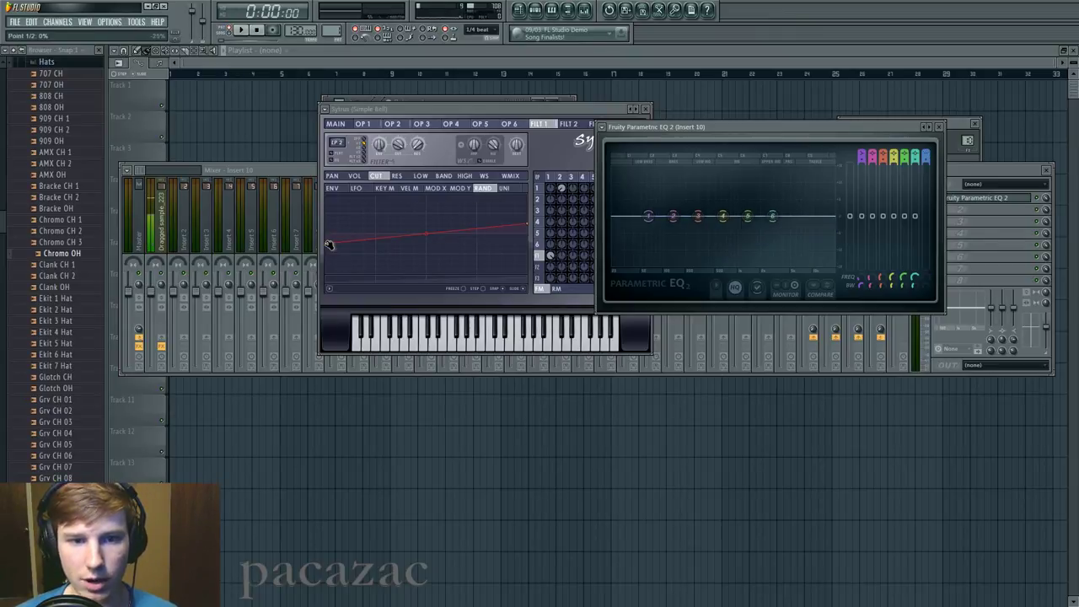
# Widen filter 1's random cutoff range by lowering the curve's start point and raising its end point
pyautogui.moveTo(326, 244); pyautogui.dragTo(326, 258)
pyautogui.moveTo(531, 220); pyautogui.dragTo(530, 207)
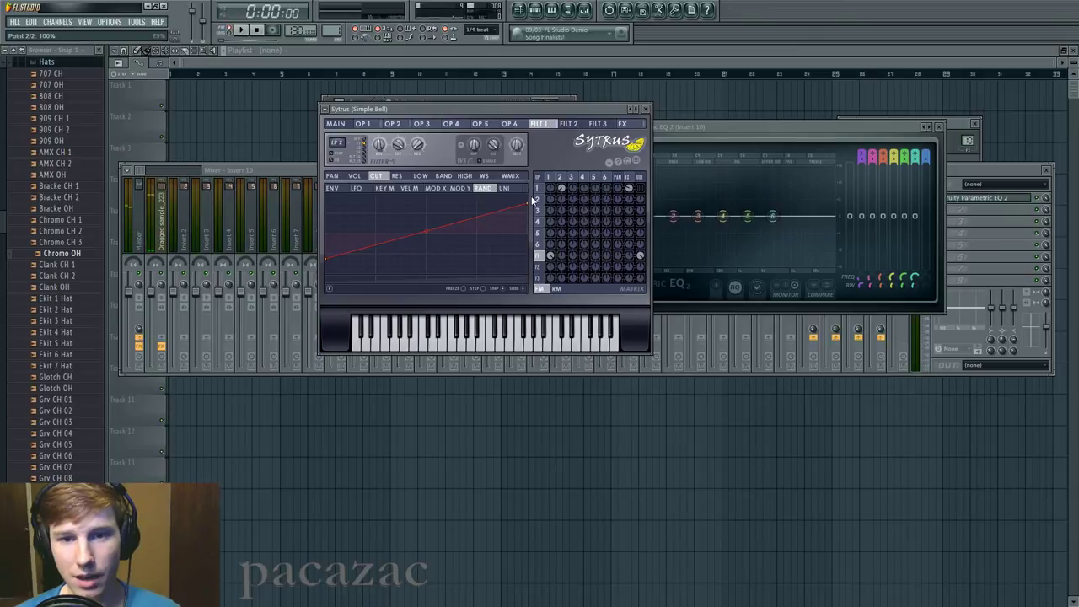
pyautogui.moveTo(528, 203); pyautogui.dragTo(531, 202)
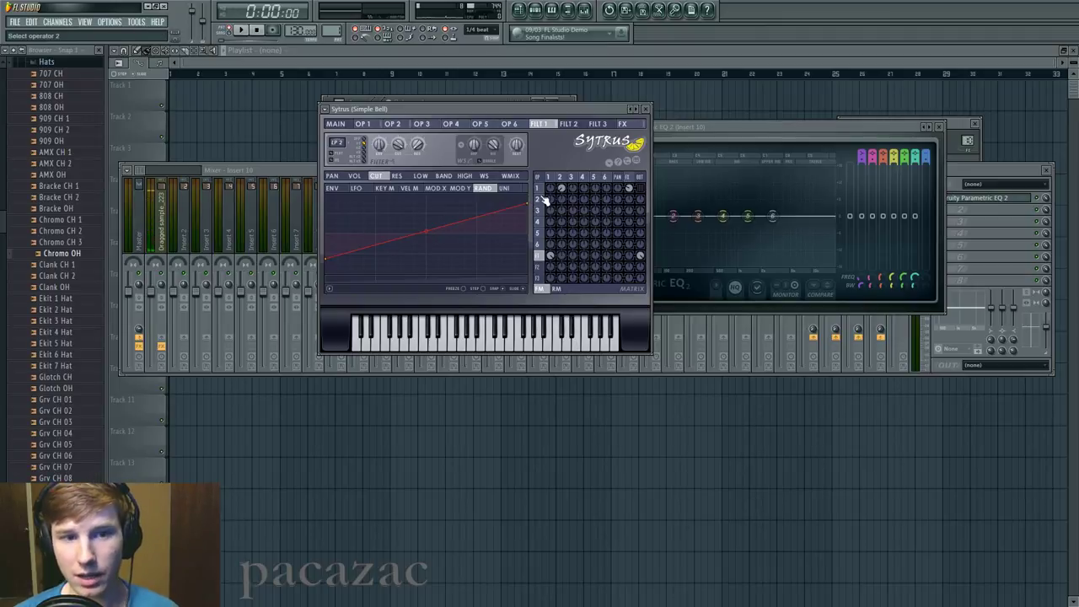
# Move the Sytrus window slightly down and flatten filter 1's random cutoff curve to a narrow range around its centre
pyautogui.moveTo(538, 106); pyautogui.dragTo(534, 119)
pyautogui.moveTo(531, 196); pyautogui.dragTo(532, 233)
pyautogui.moveTo(329, 275); pyautogui.dragTo(324, 256)
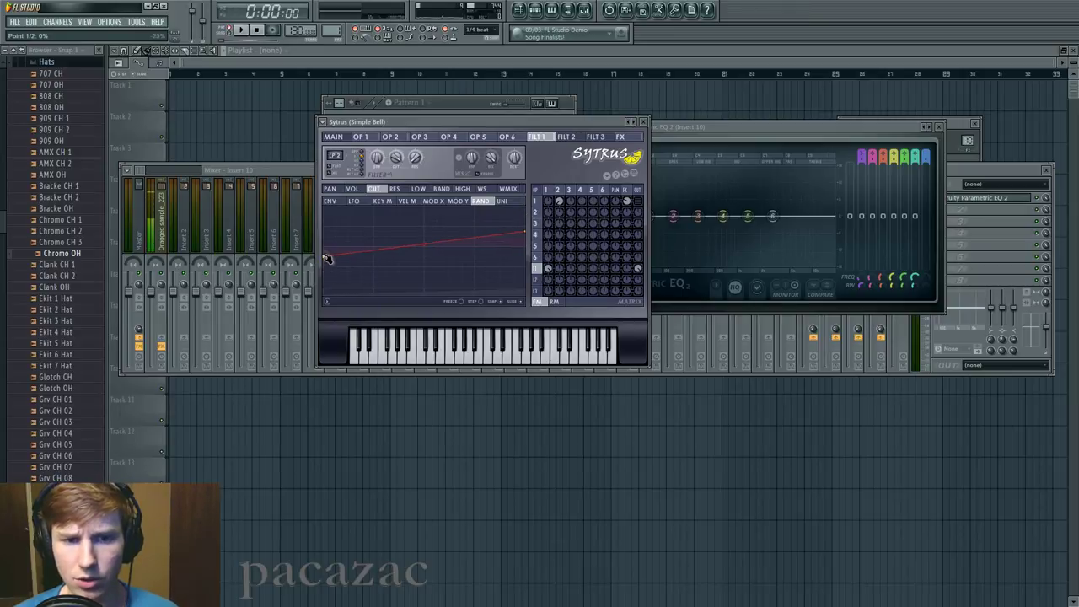
pyautogui.moveTo(529, 233); pyautogui.dragTo(526, 236)
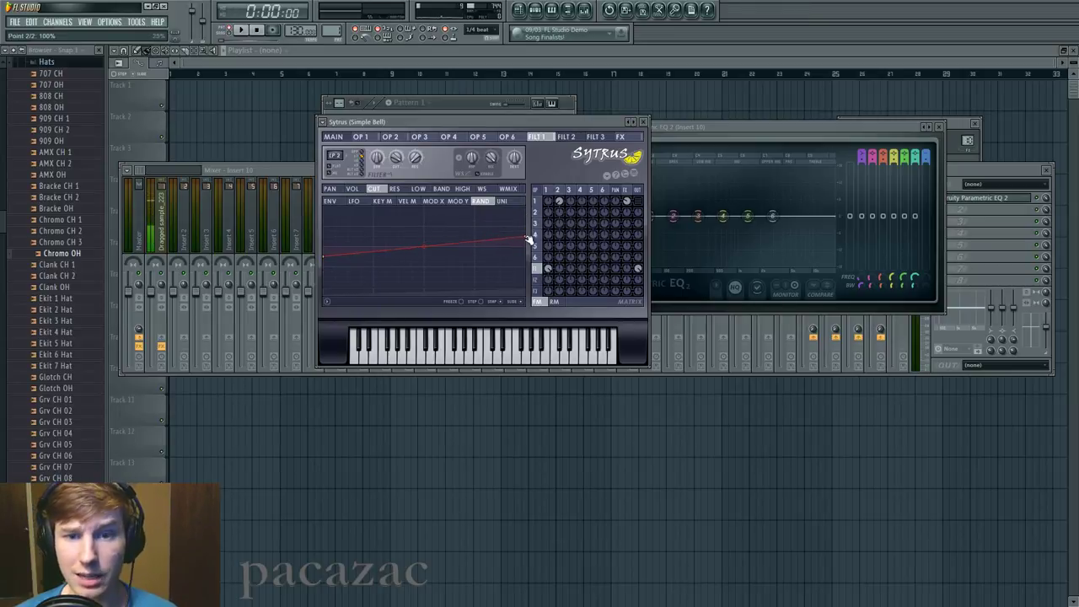
# Play several notes on the Simple Bell to audition the narrowed random cutoff range of filter 1
pyautogui.press('m')
pyautogui.press('w')
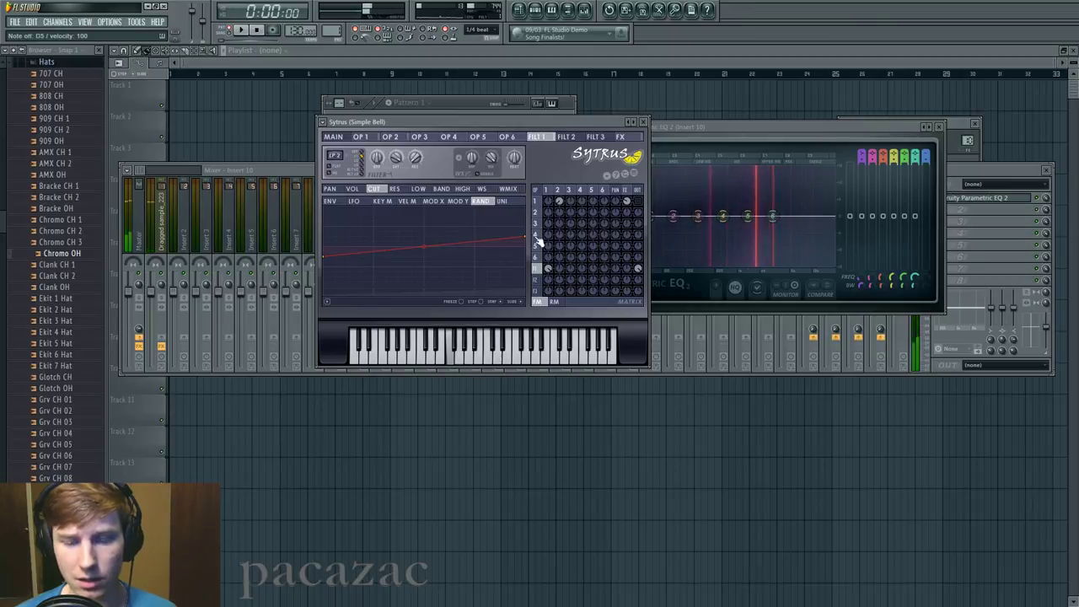
pyautogui.press('n')
pyautogui.press('m')
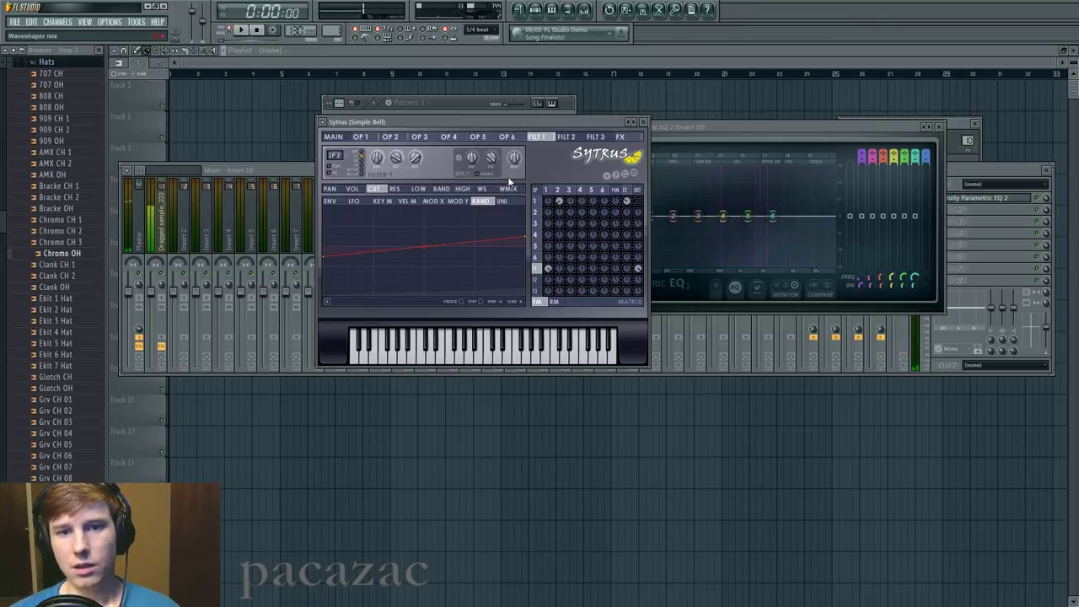
# Review the random articulation of operator 1, the effects section and operator 2 in Sytrus
pyautogui.click(362, 137)
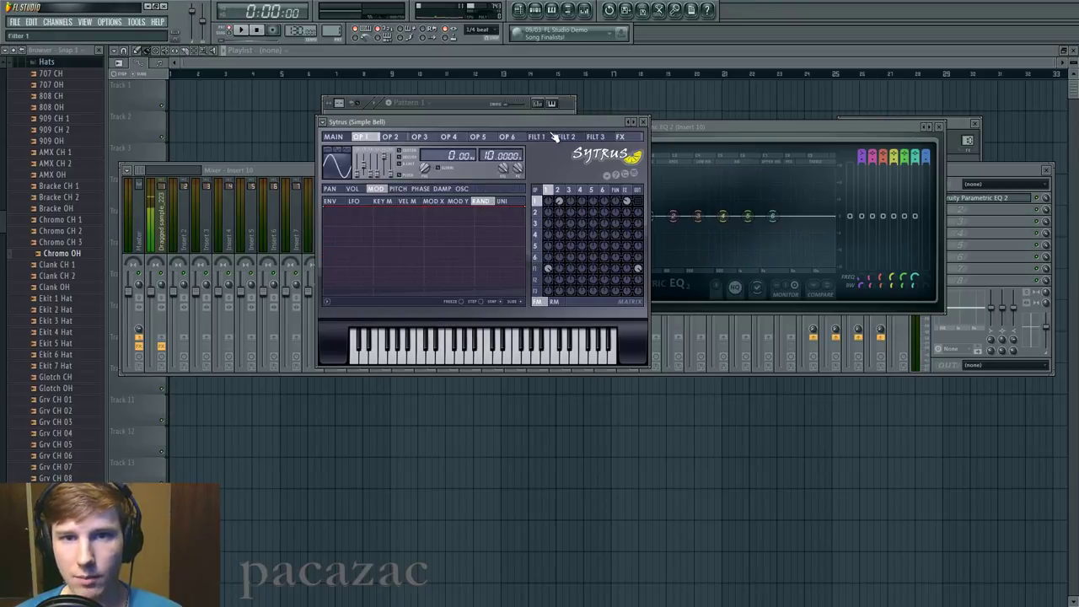
pyautogui.click(620, 137)
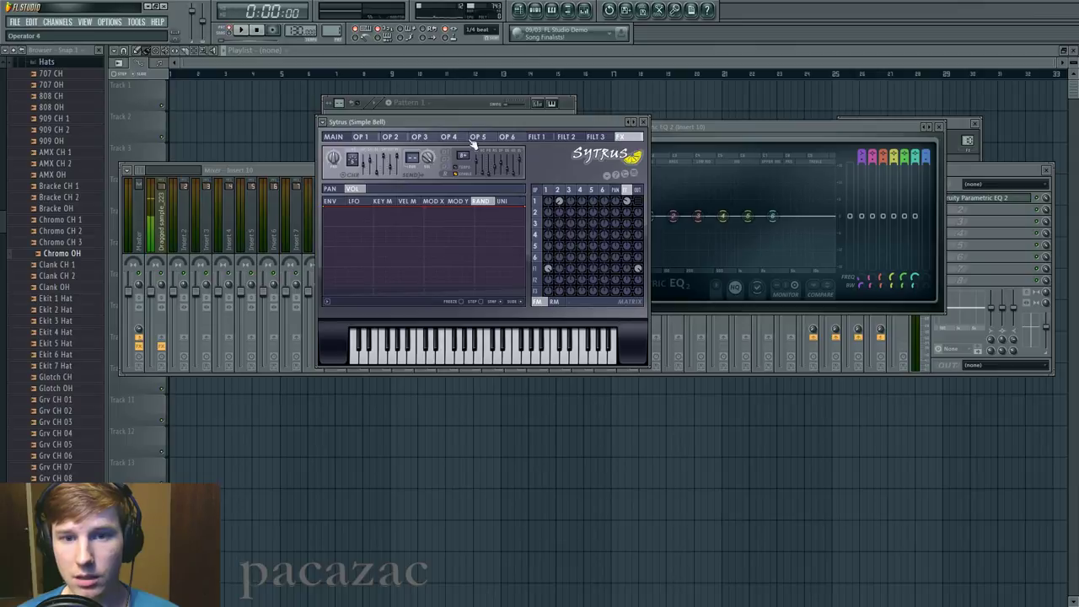
pyautogui.click(360, 137)
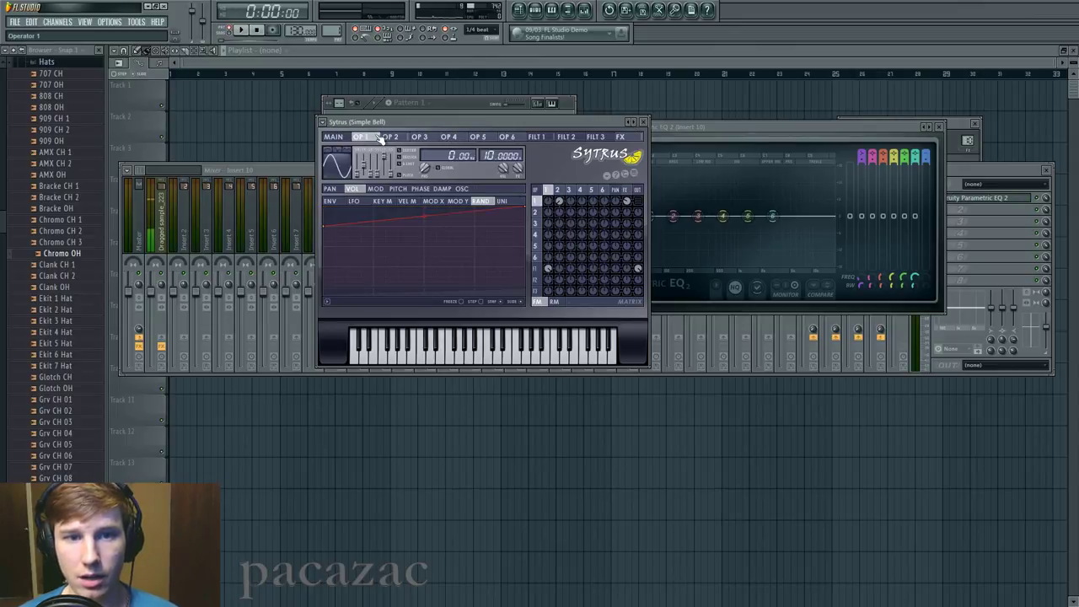
pyautogui.click(396, 136)
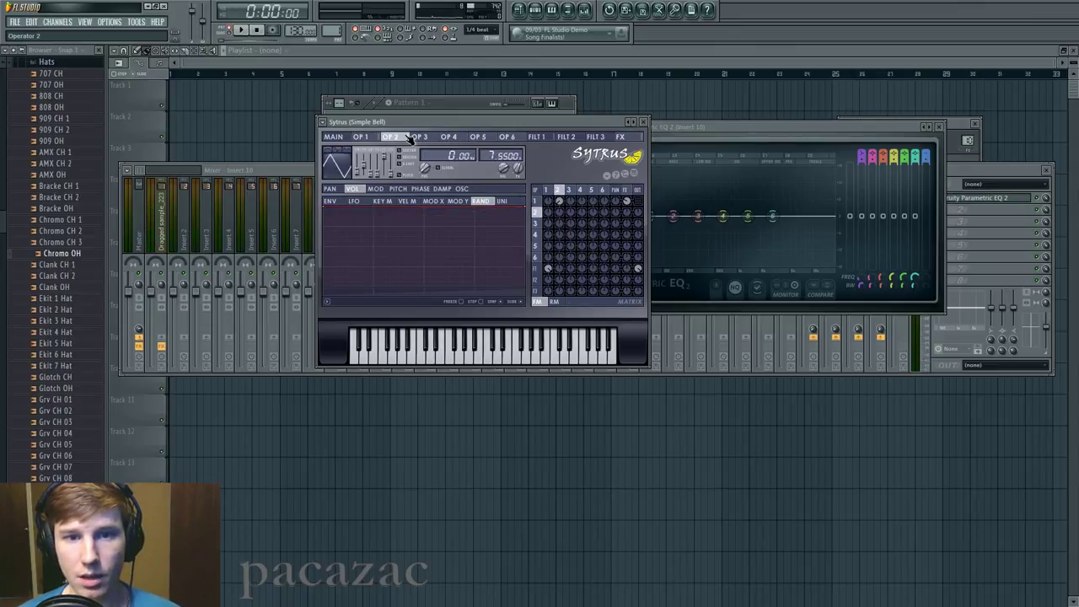
# Bring the mixer to the front and close all open windows to clear the workspace
pyautogui.click(275, 175)
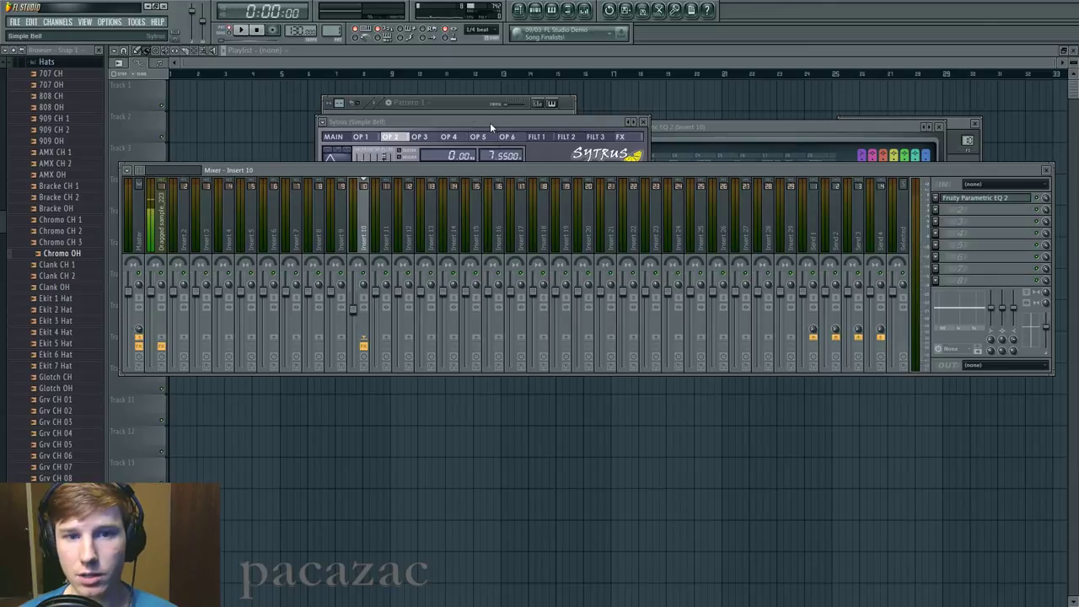
pyautogui.moveTo(459, 102); pyautogui.dragTo(467, 81)
pyautogui.press('F12')
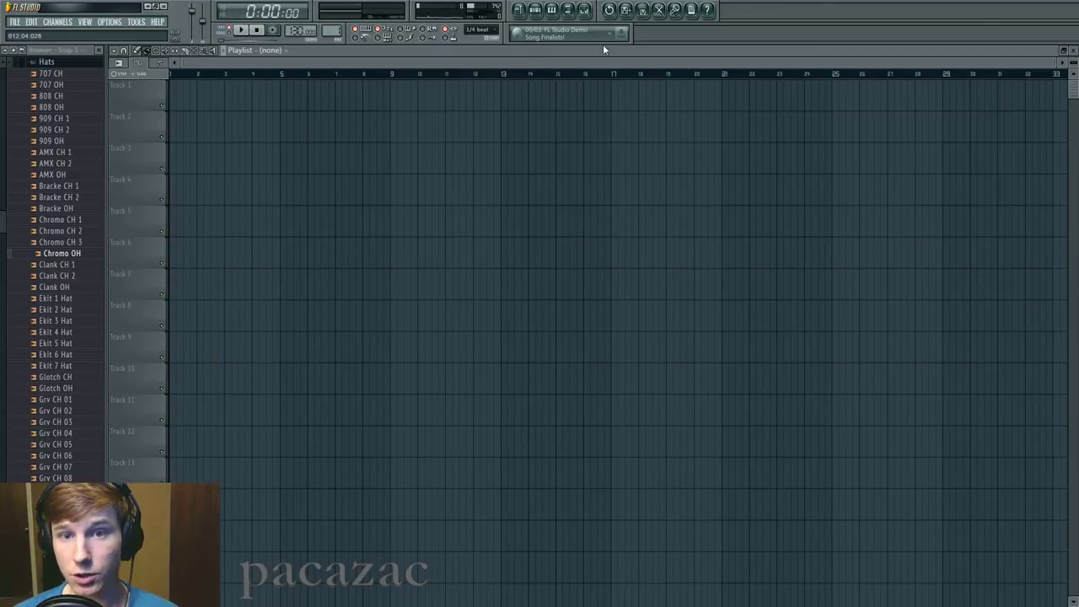
# Reopen the mixer and Insert 10's Fruity Parametric EQ 2, and move the EQ window over the middle of the mixer
pyautogui.click(584, 9)
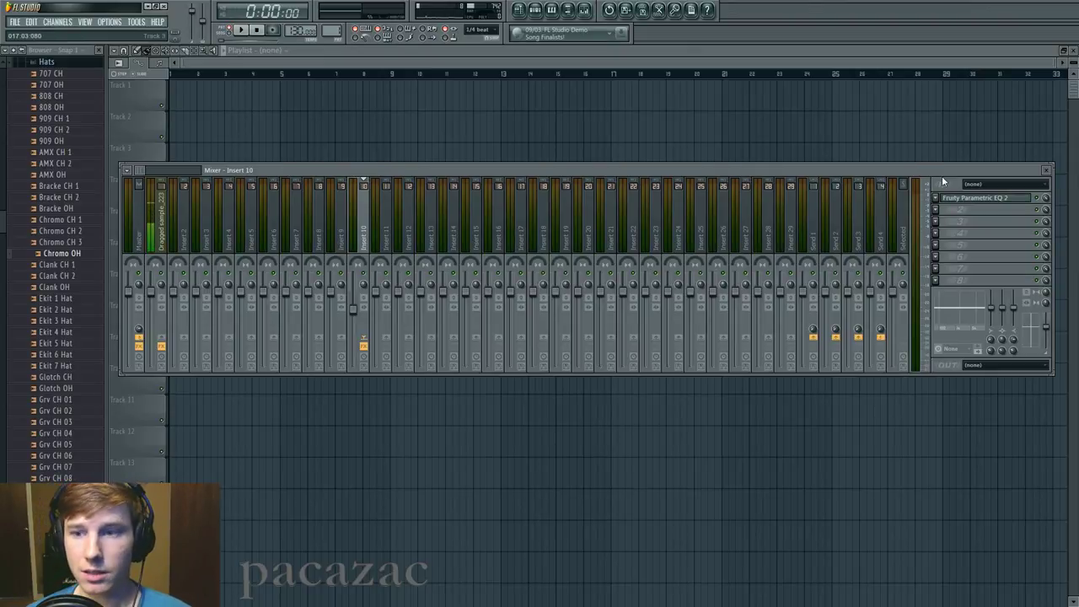
pyautogui.click(992, 208)
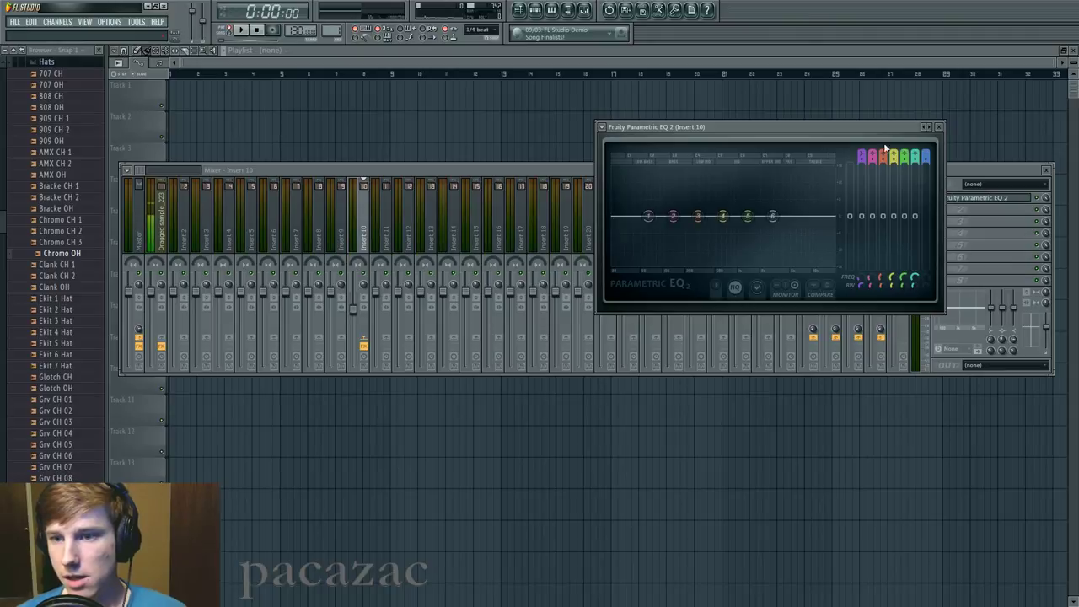
pyautogui.moveTo(860, 123); pyautogui.dragTo(579, 79)
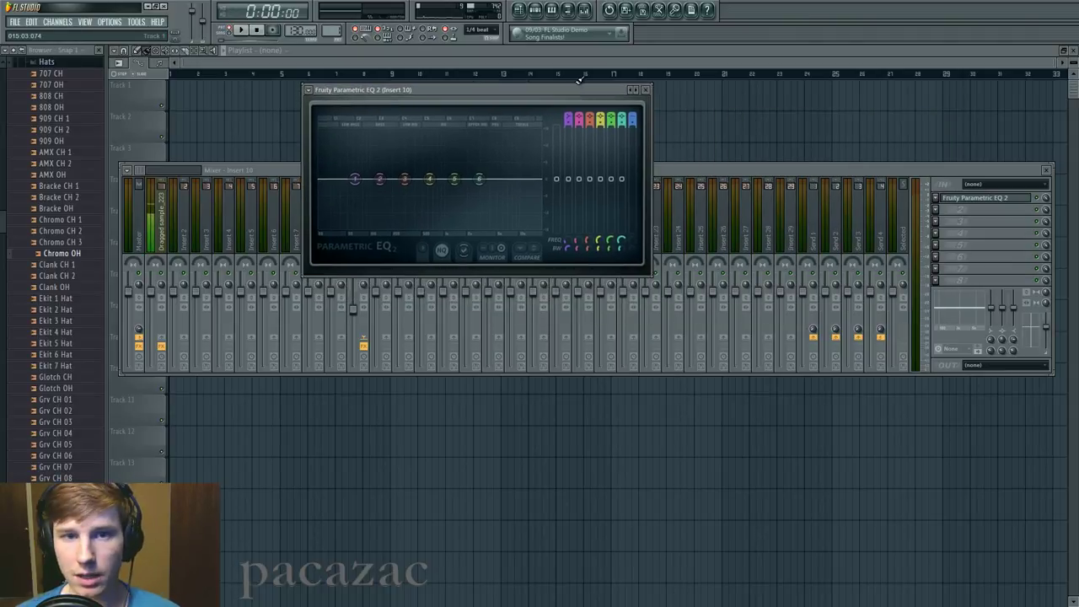